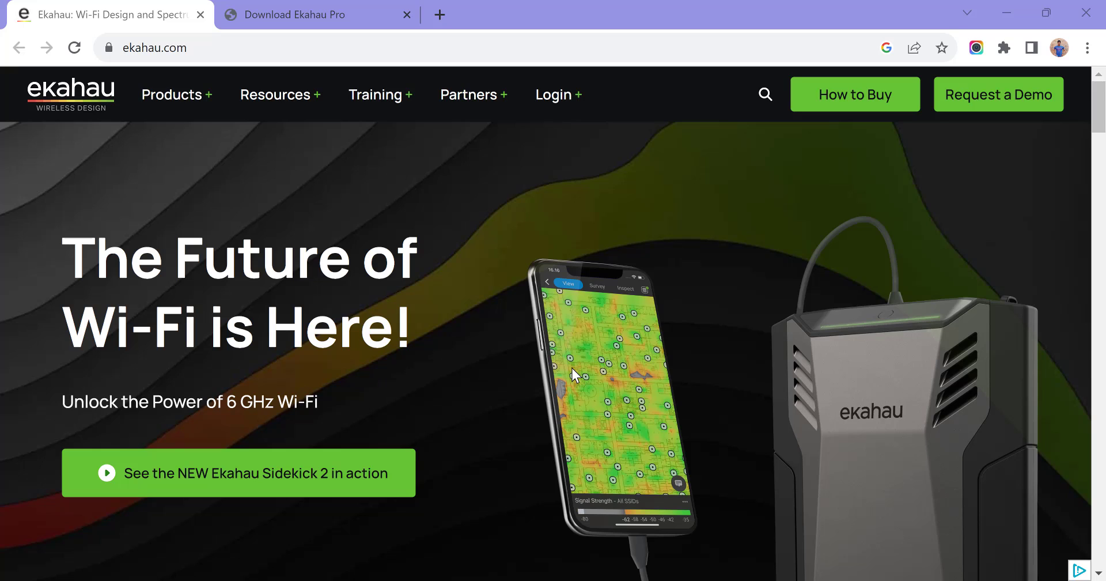
Look at the Ekahau website's product offerings and the Download Ekahau Pro page
click(187, 95)
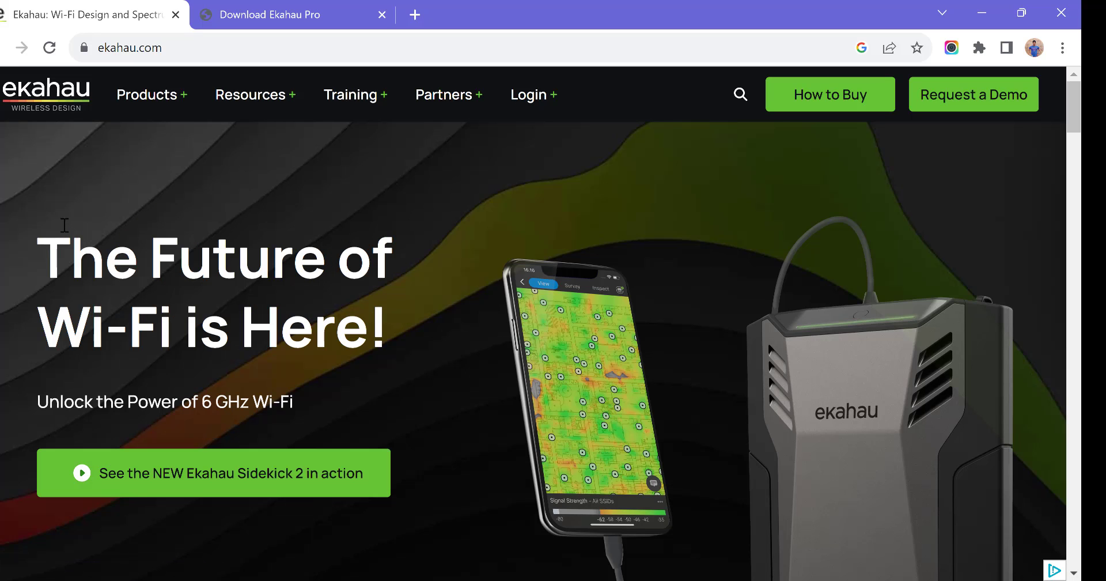
click(295, 21)
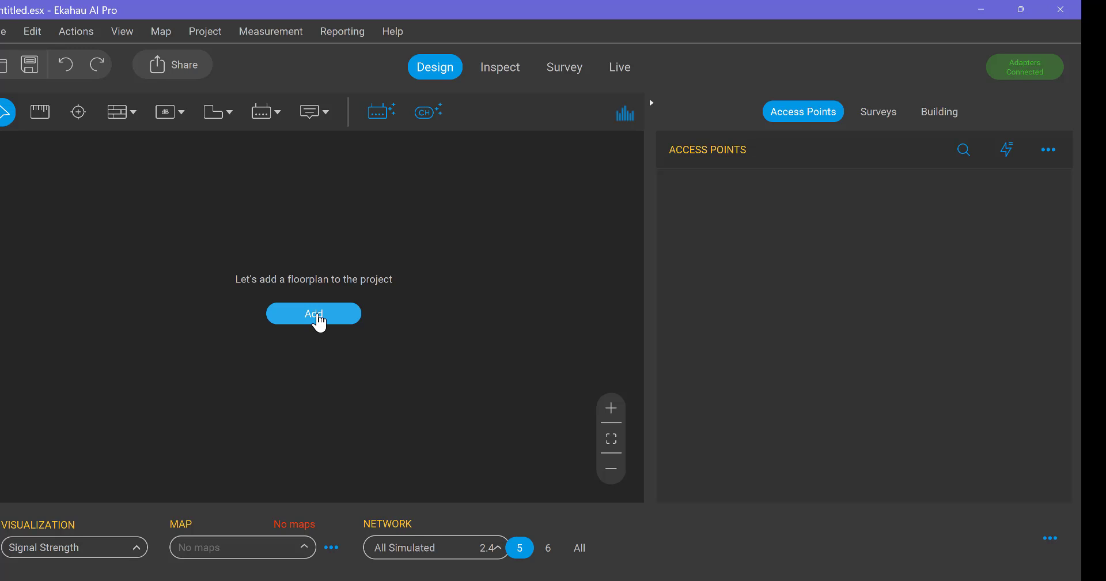
Switch to Ekahau AI Pro and import the floor plans "Residence plan A-X01_floor1.pdf" and "Residence plan A-X01_floor2.pdf" into the empty project
click(319, 318)
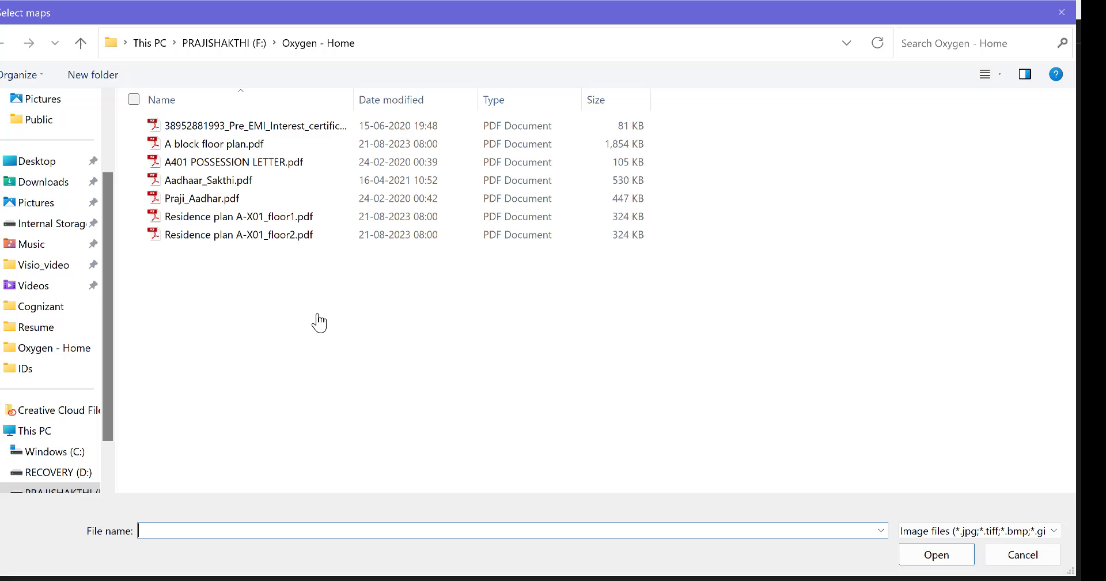
click(299, 218)
ctrl+click(269, 232)
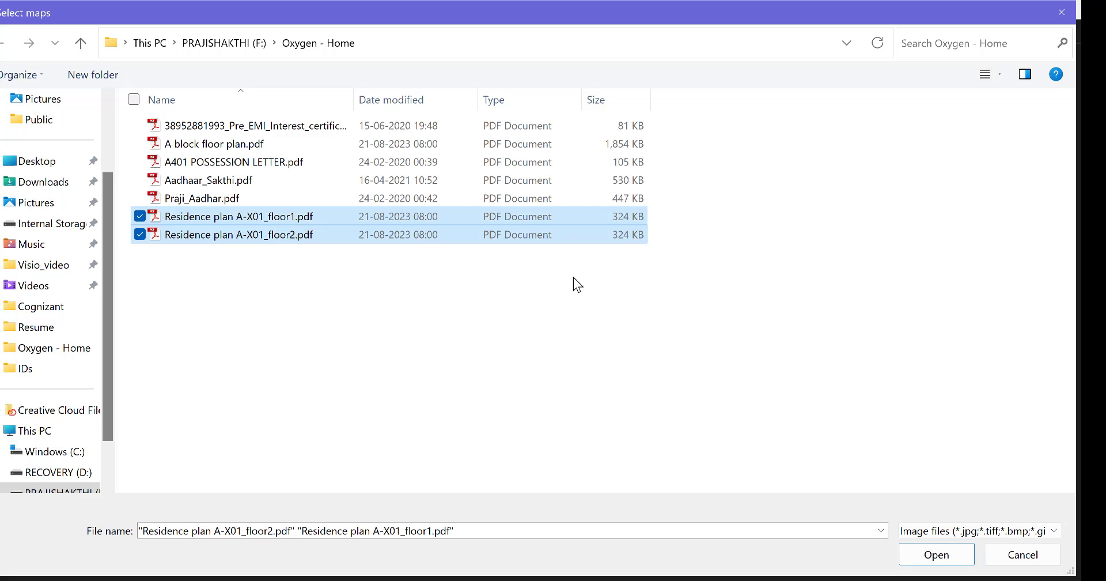
click(922, 556)
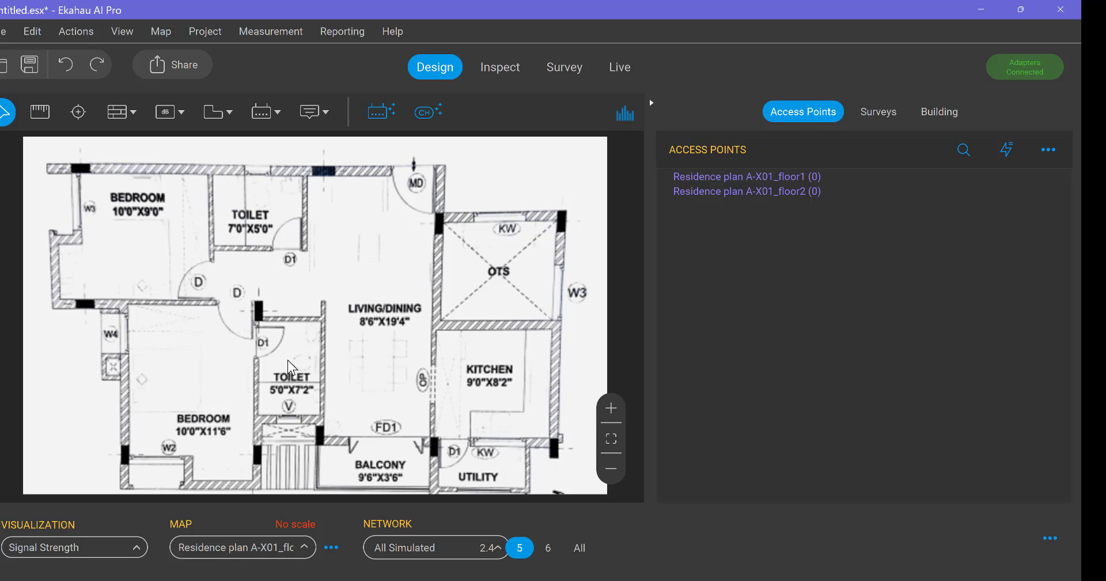
Create a new building in the project and name it "Messi Apartment"
click(948, 121)
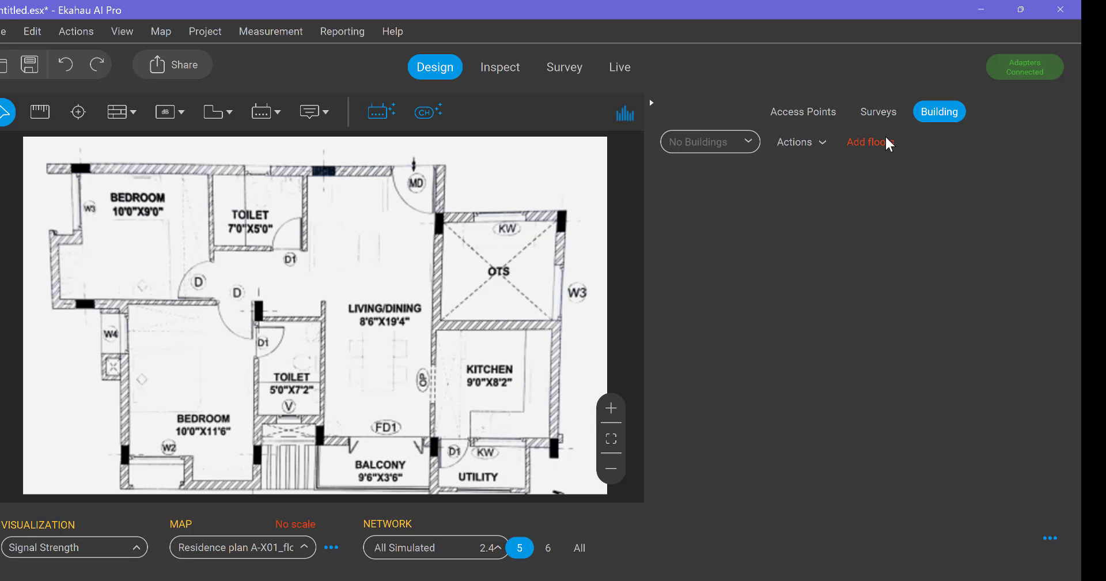
click(818, 142)
click(838, 175)
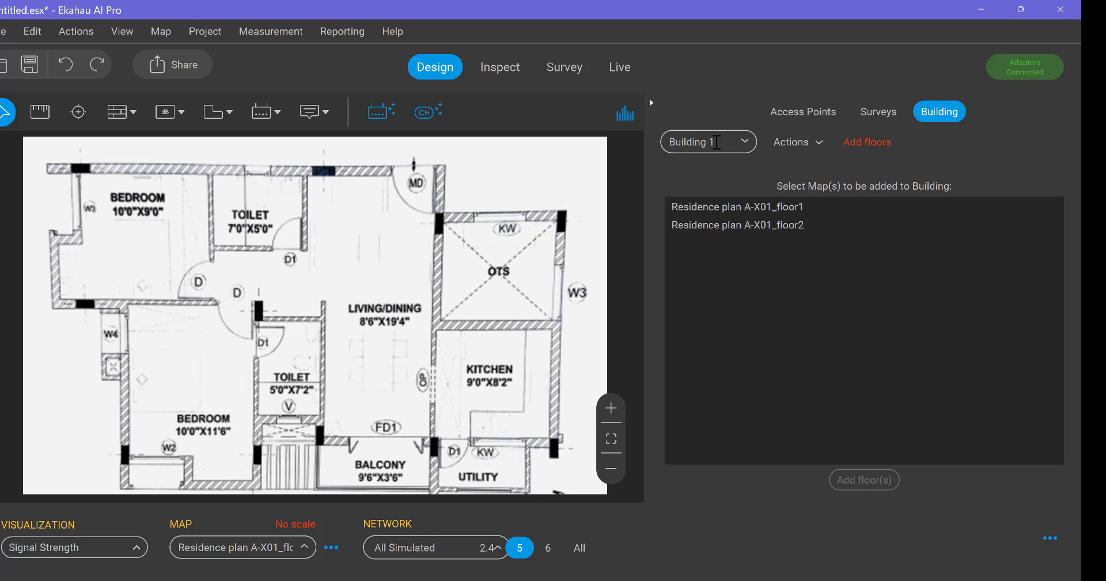
triple_click(717, 142)
text(Messi A)
text(partment)
Add the maps Residence plan A-X01_floor1 and Residence plan A-X01_floor2 as floors of the Messi Apartment building
click(873, 141)
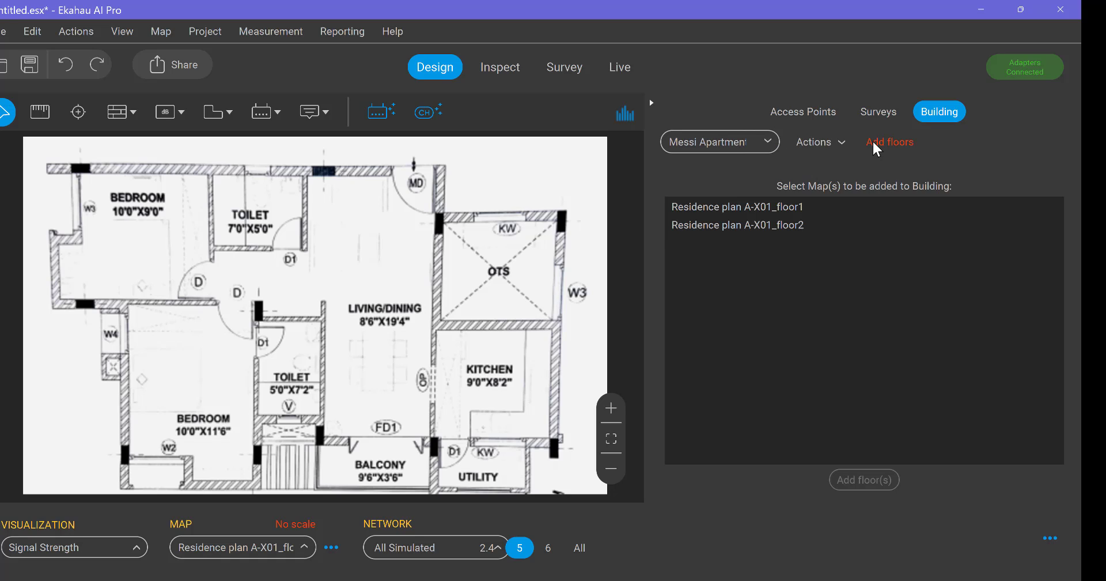
click(760, 203)
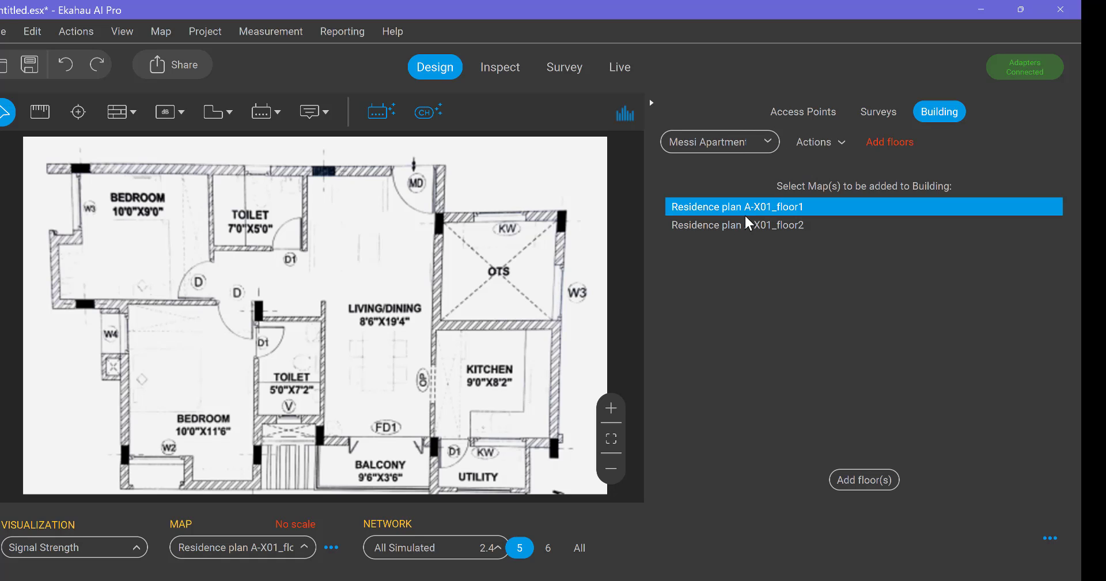
click(779, 224)
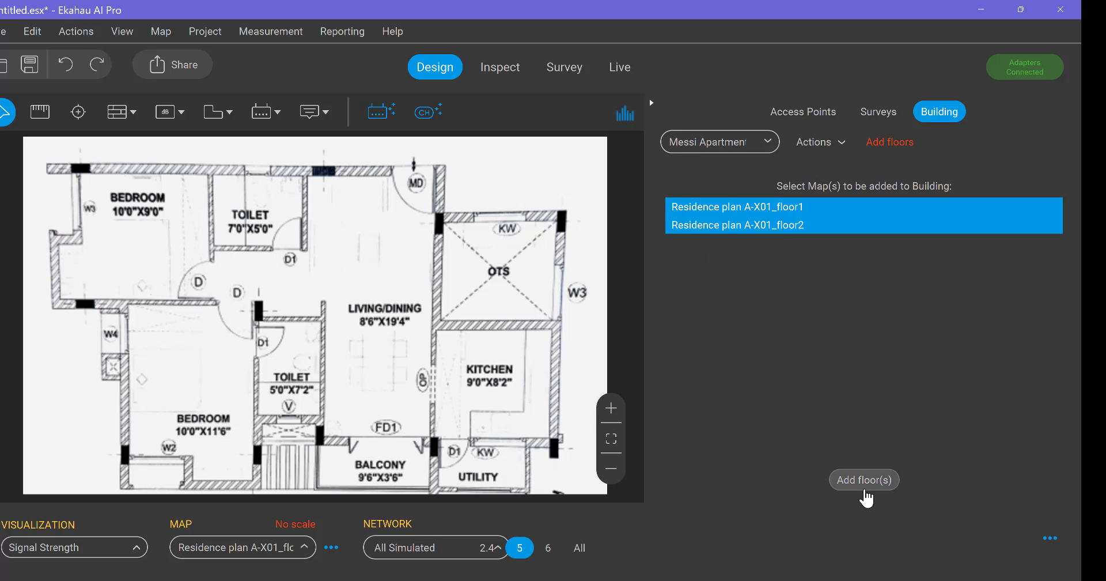
click(872, 486)
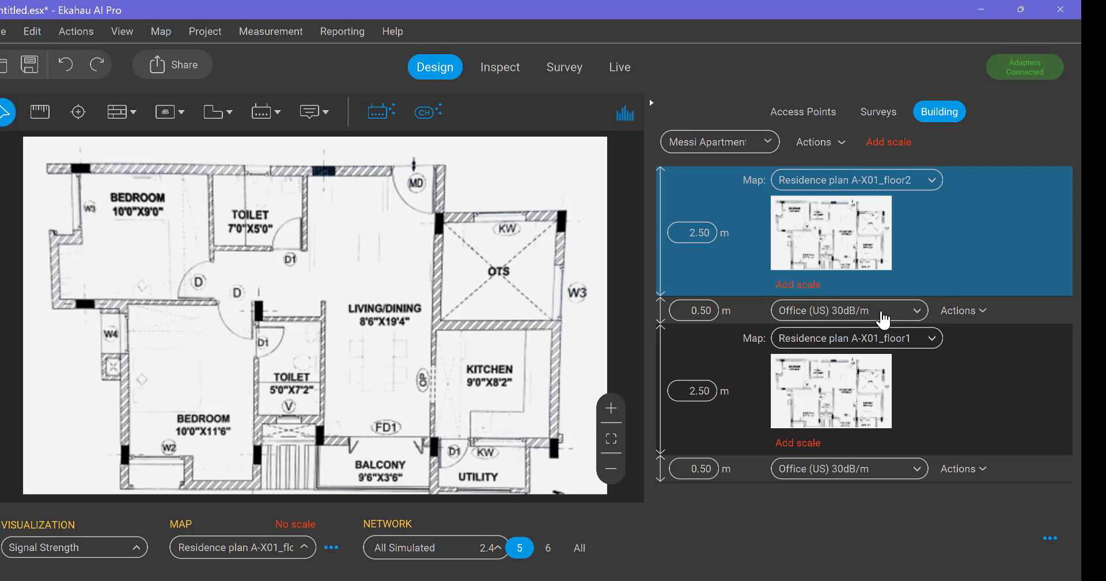
Review the available floor attenuation types and the floor actions for the upper floor without changing anything
click(915, 314)
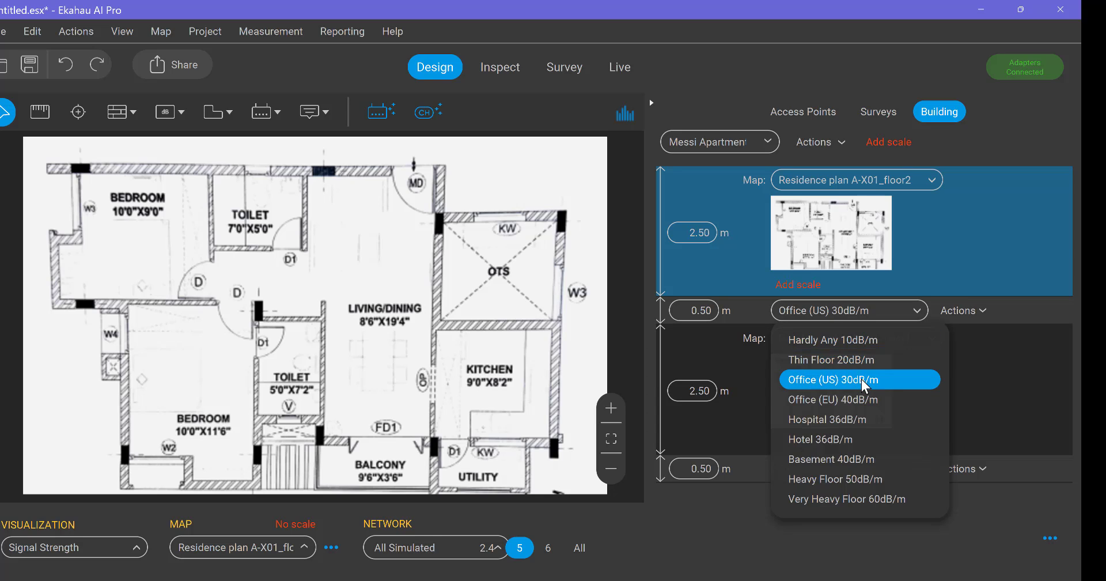
click(1001, 307)
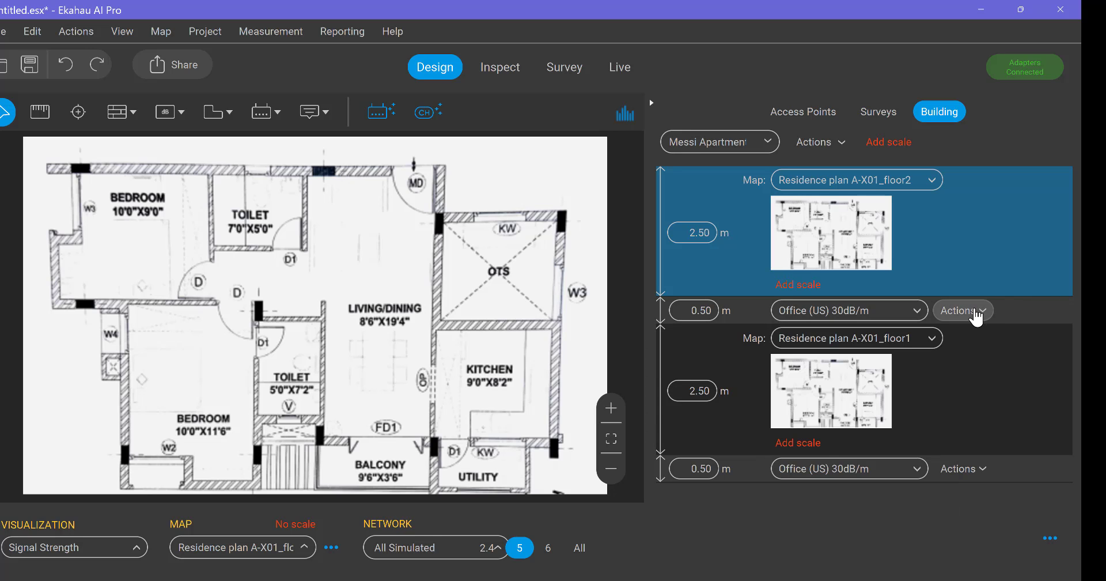
click(976, 312)
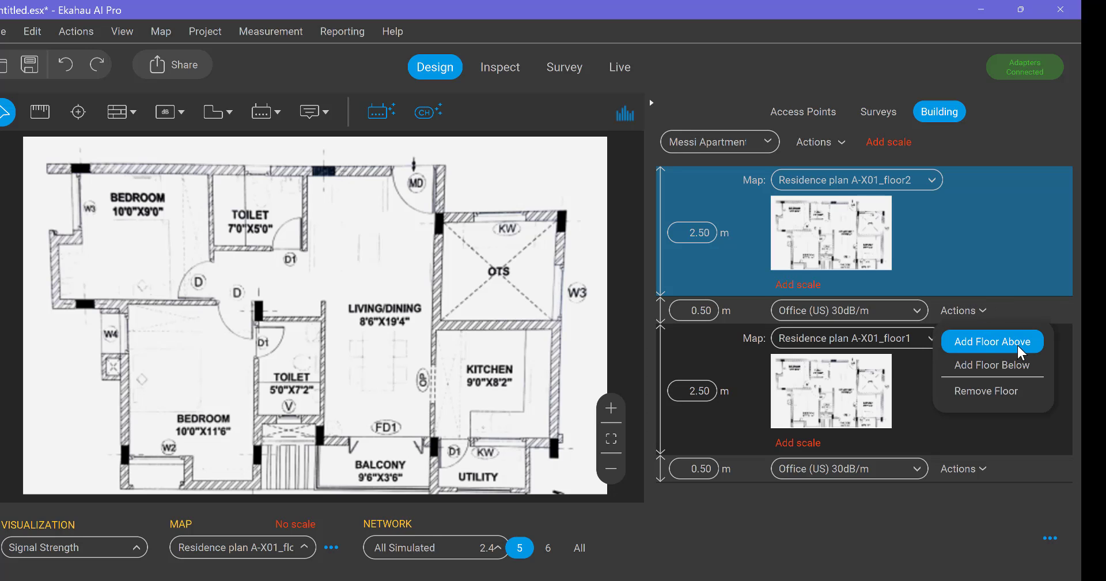
click(922, 413)
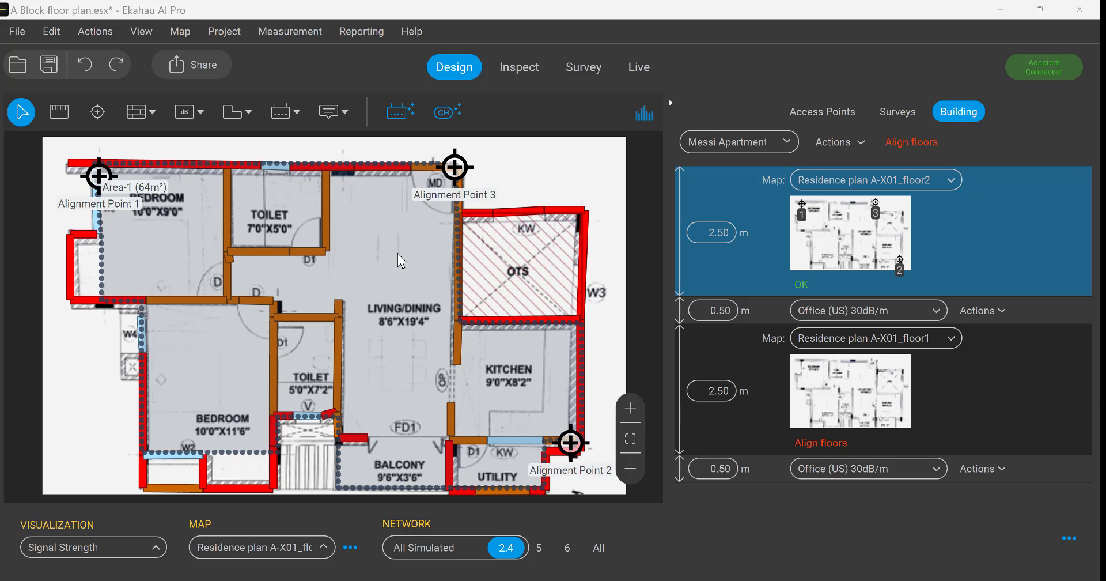
Inspect the materials assigned to an outer wall, a toilet partition and the toilet window on the floor2 map
click(75, 165)
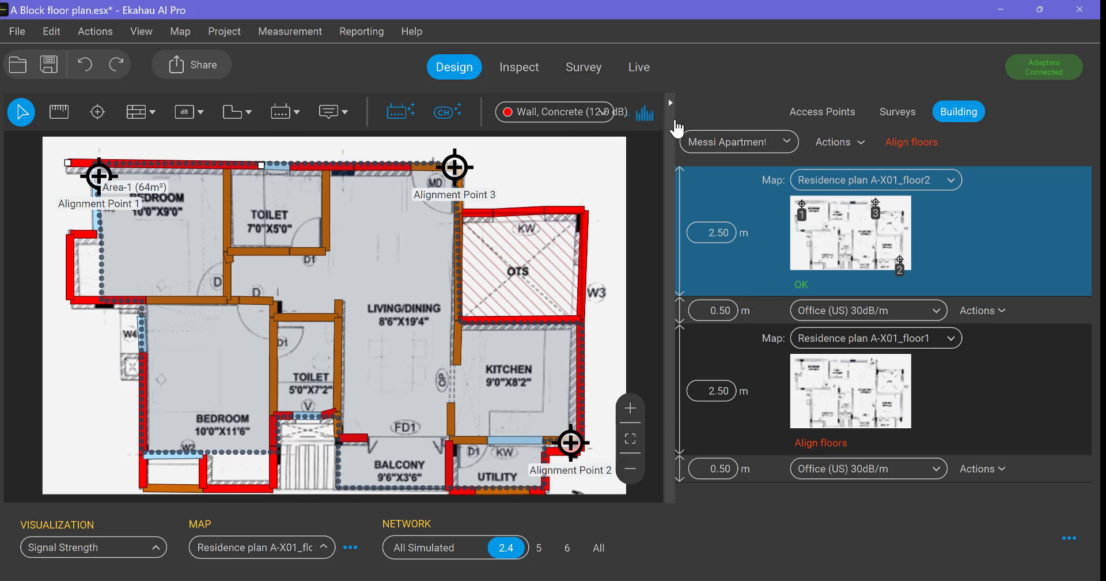
click(673, 109)
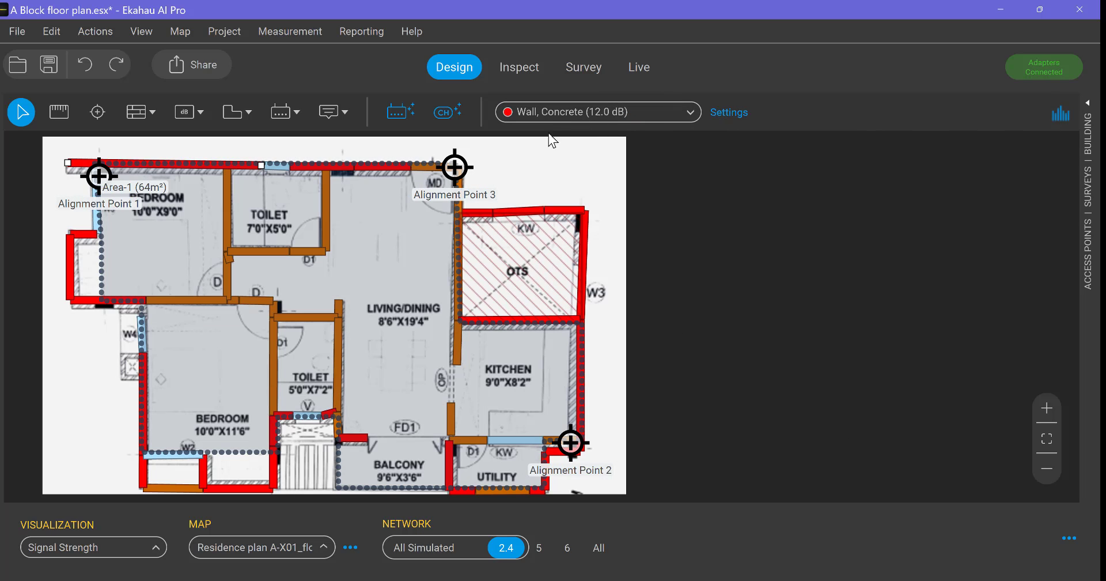
click(329, 202)
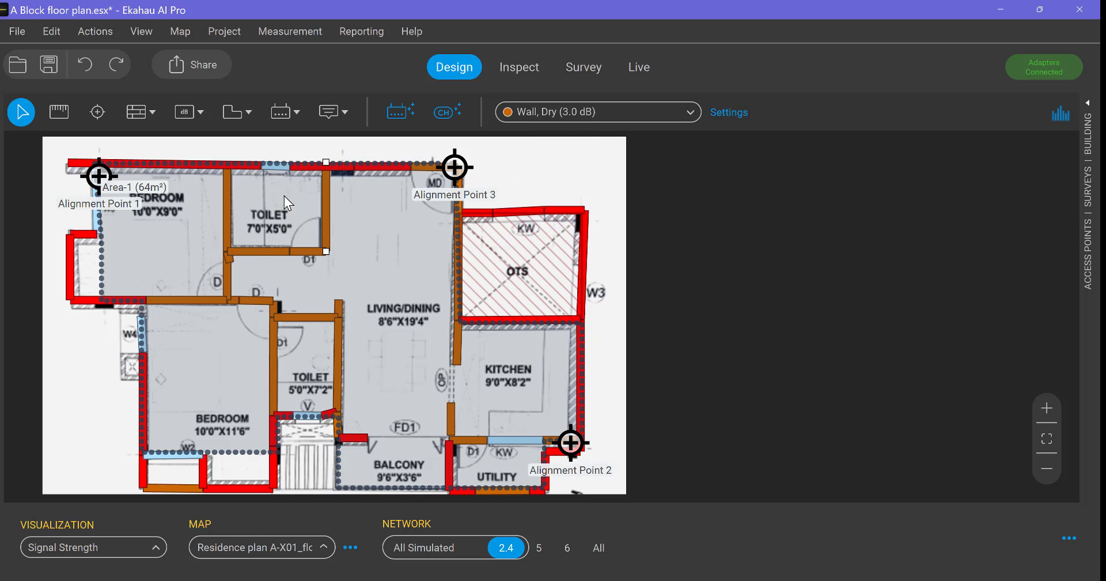
click(276, 167)
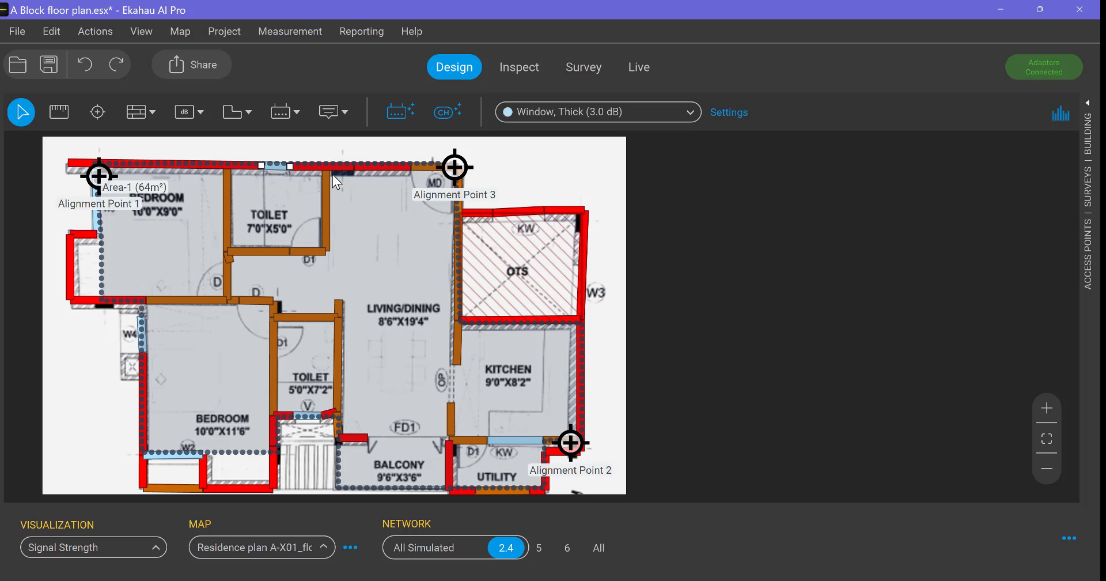
click(1088, 113)
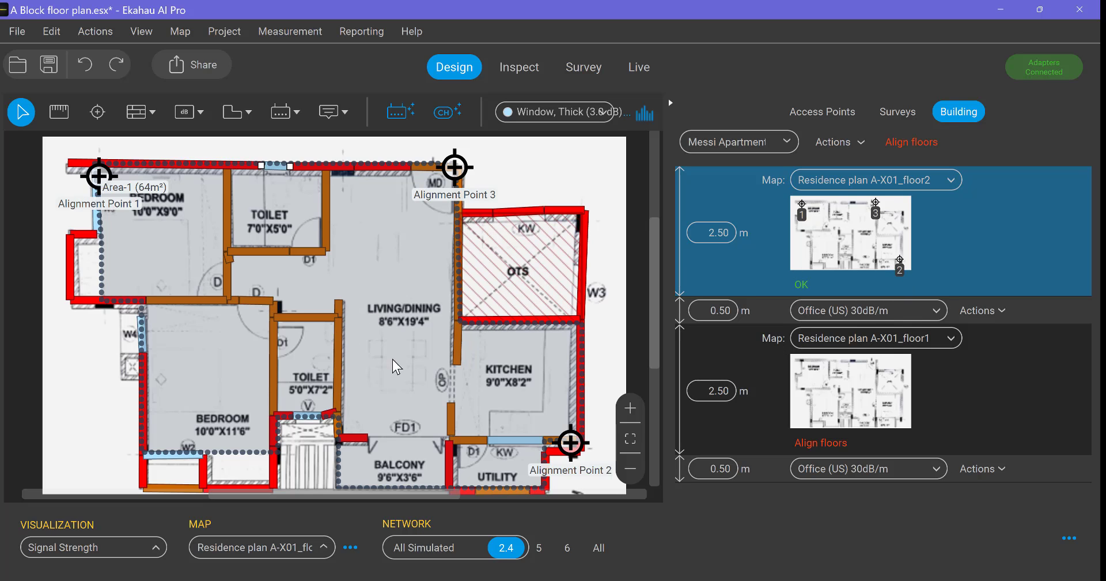
Copy the walls, windows and alignment points from the floor2 map onto the floor1 map
click(862, 409)
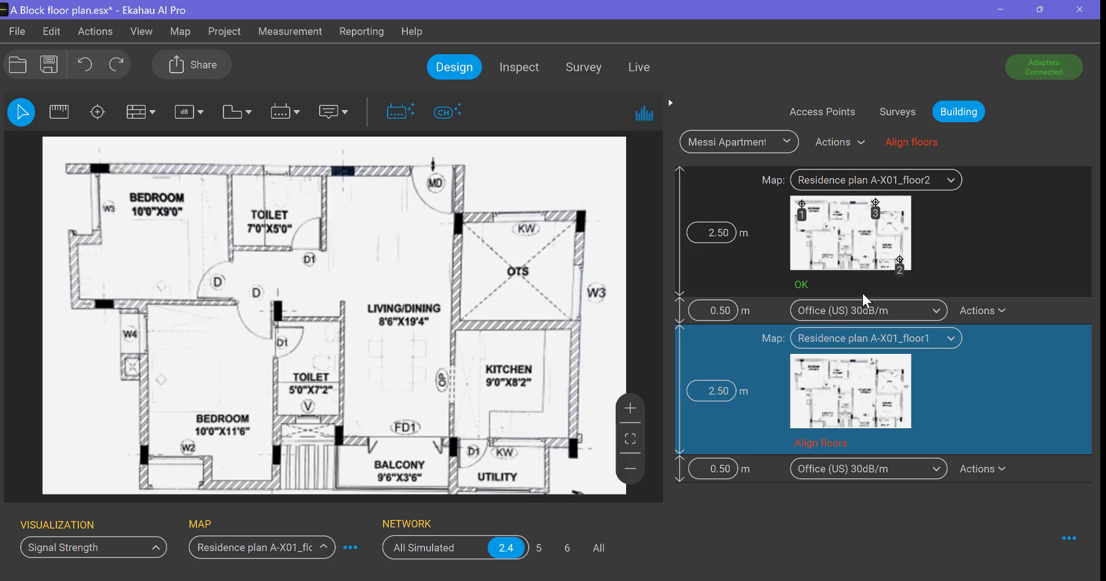
click(842, 239)
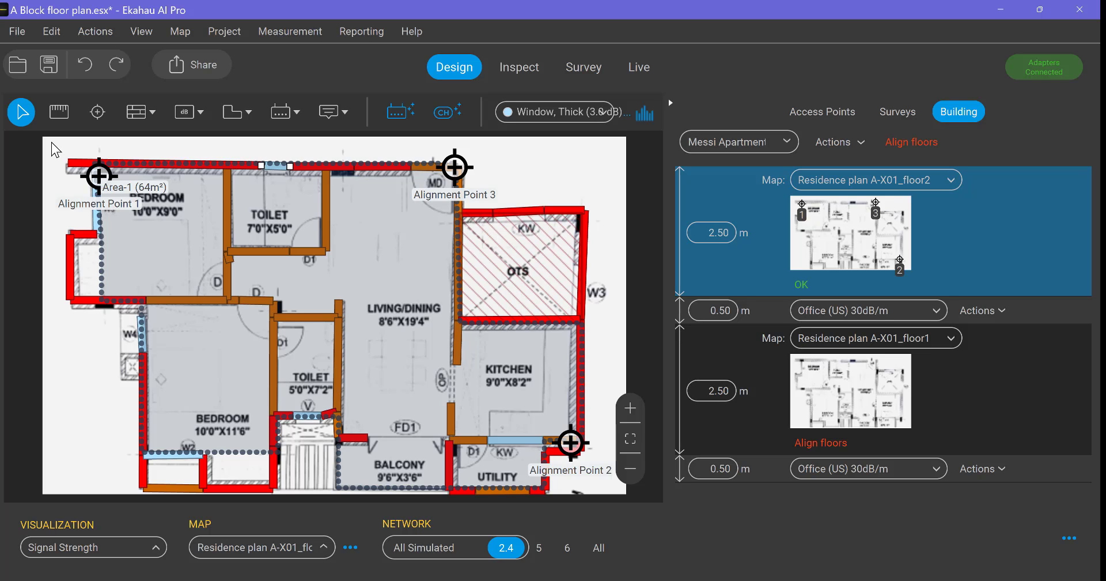
drag(50, 143, 602, 492)
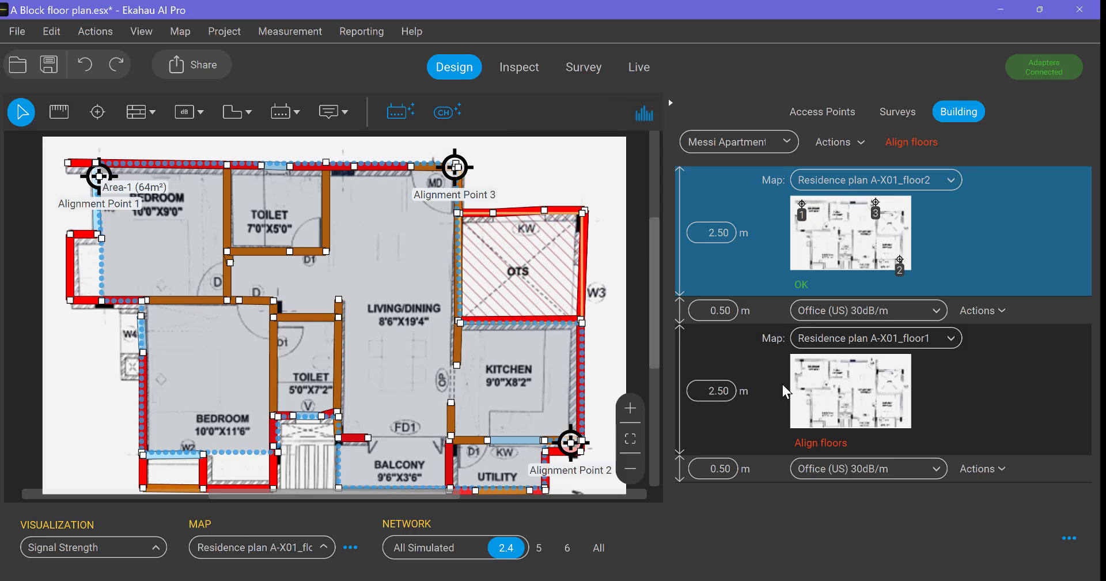
click(846, 387)
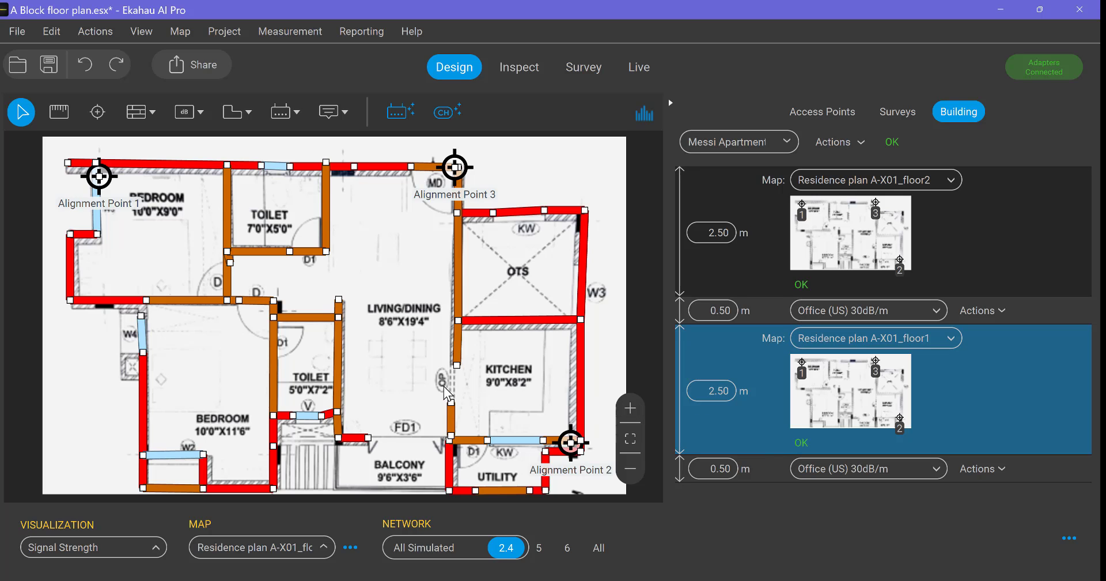
key(Delete)
click(554, 182)
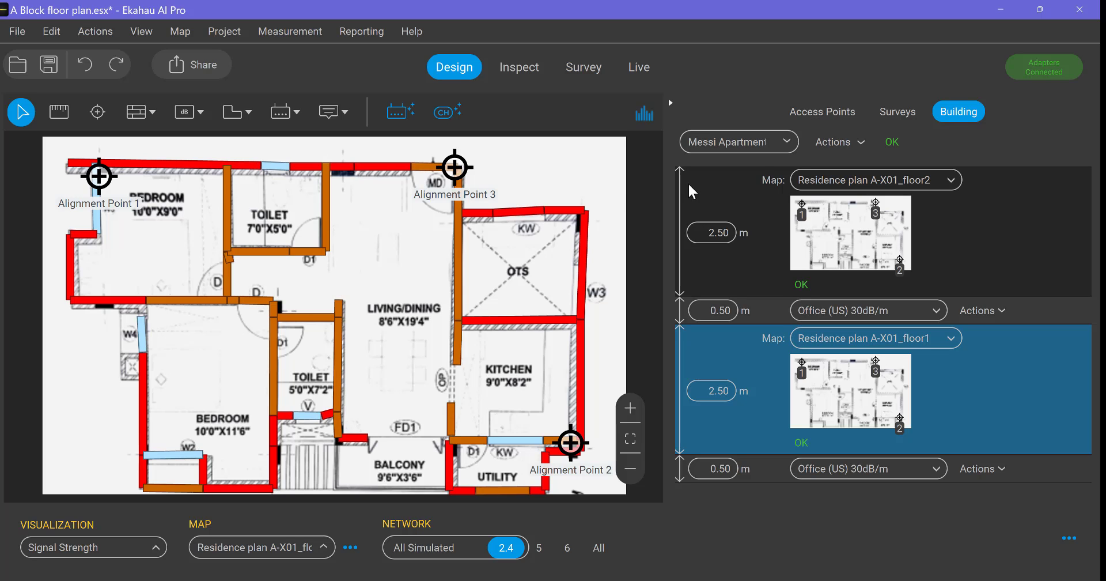
Compare the coverage and exclusion areas on the floor2 map with the floor1 map, and check which area tools are available
click(864, 243)
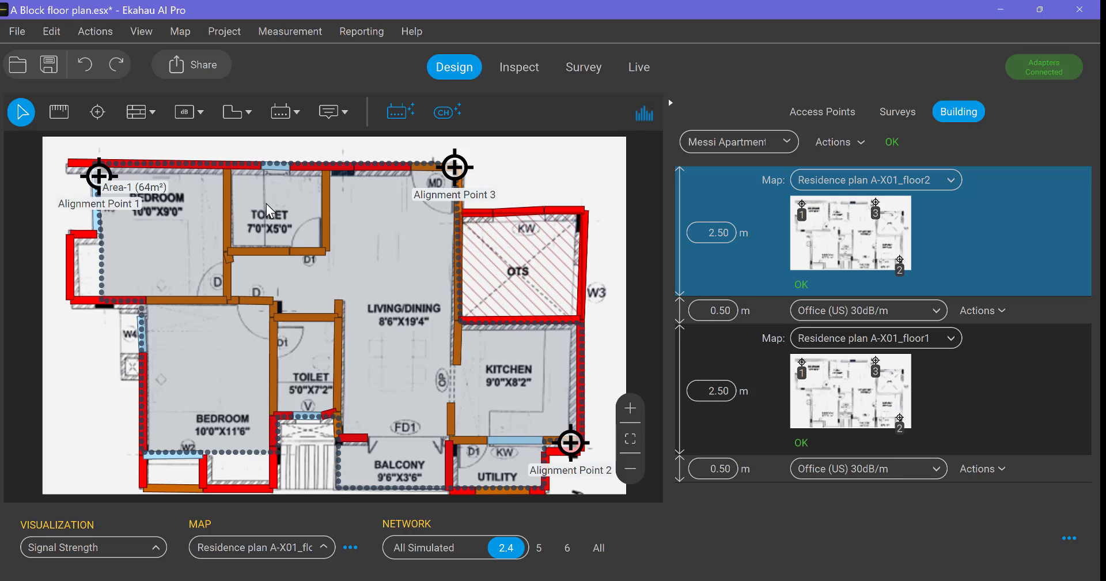
click(247, 108)
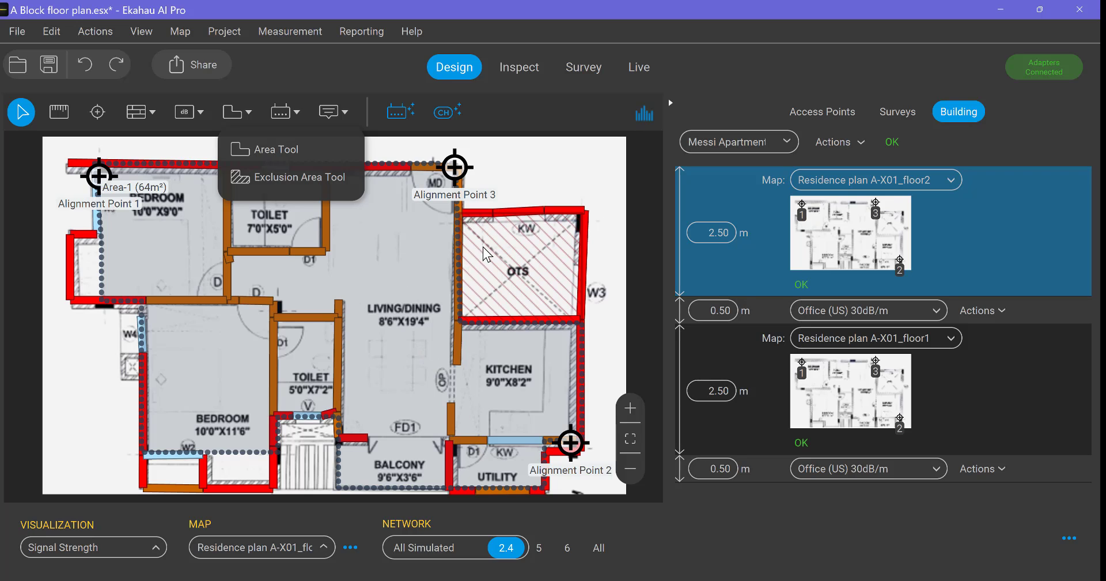
click(526, 173)
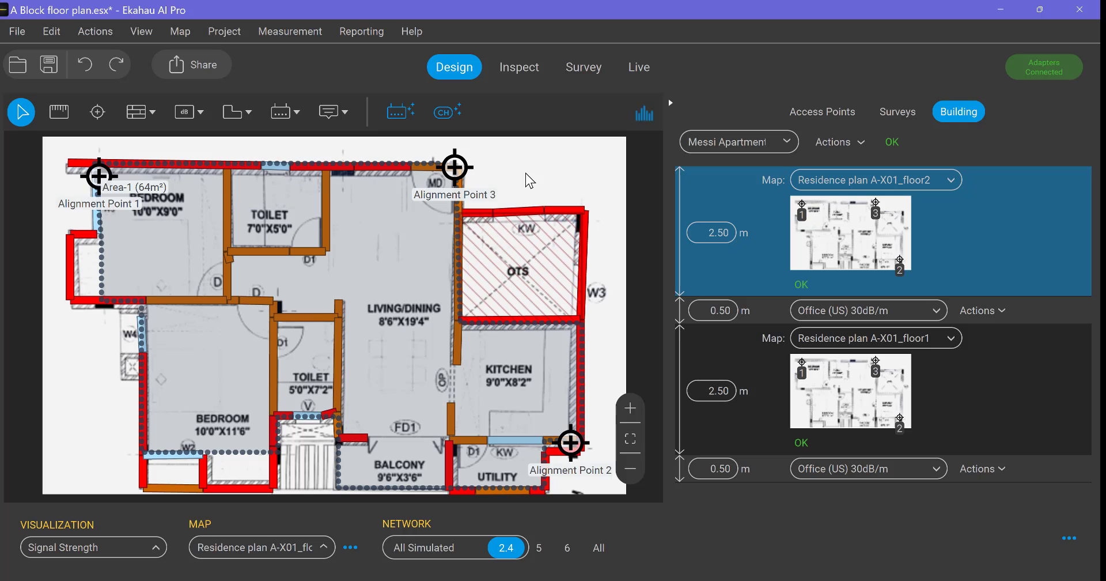
click(855, 378)
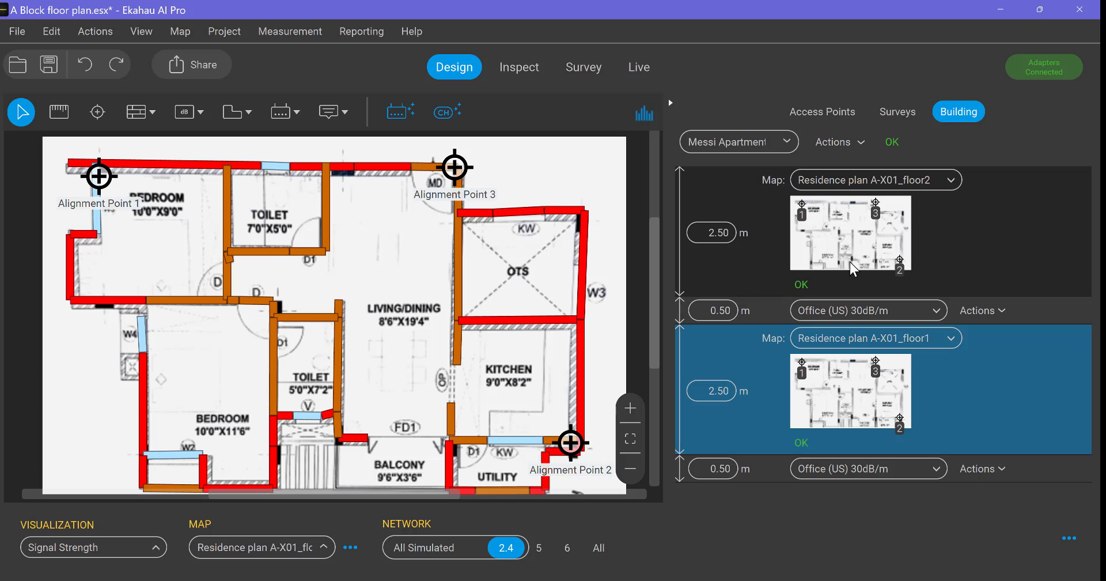
click(849, 226)
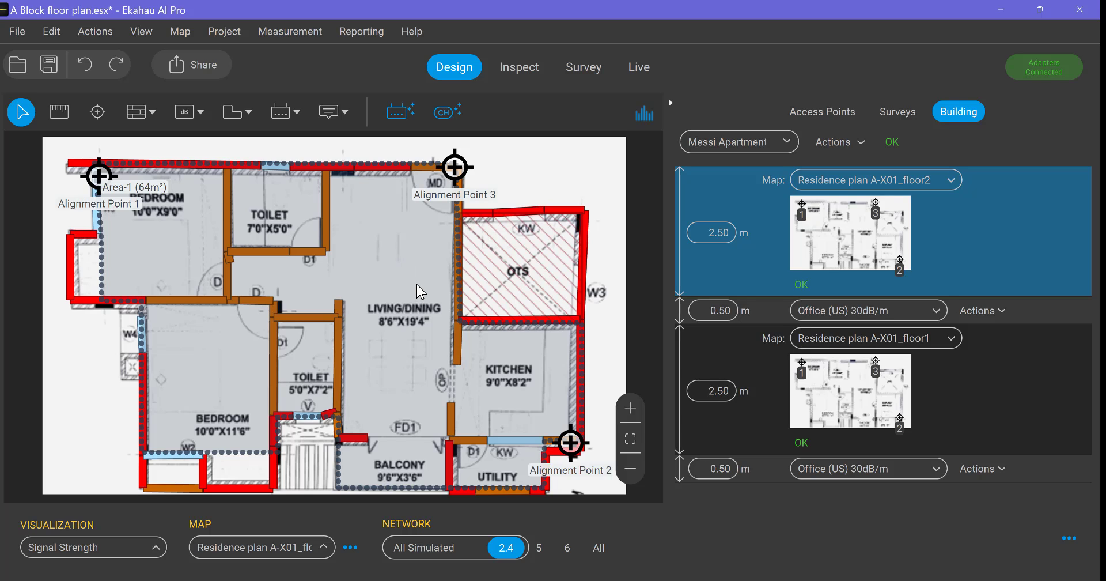
click(859, 404)
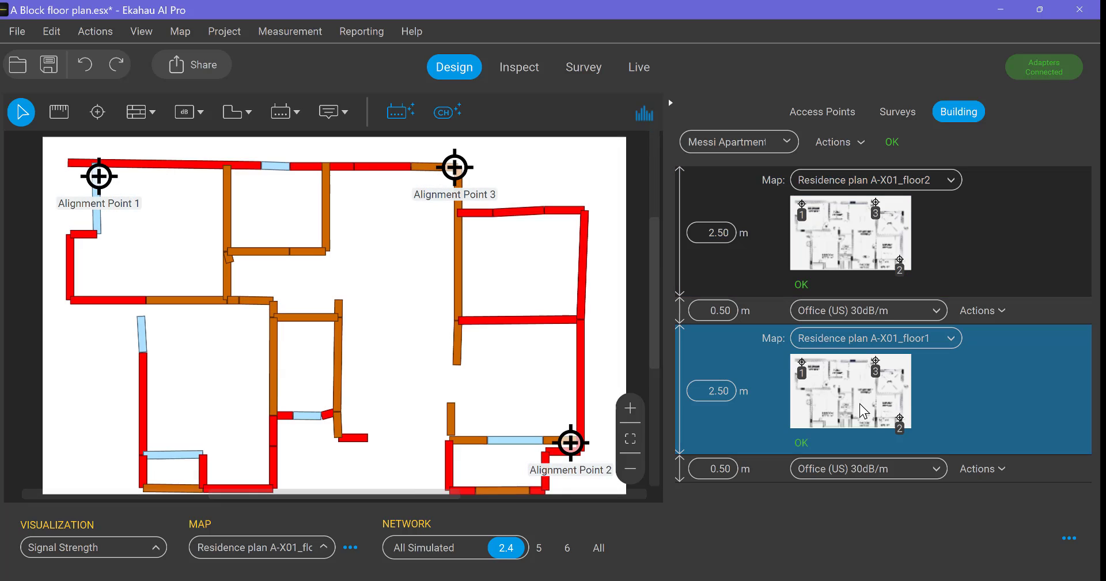
click(846, 230)
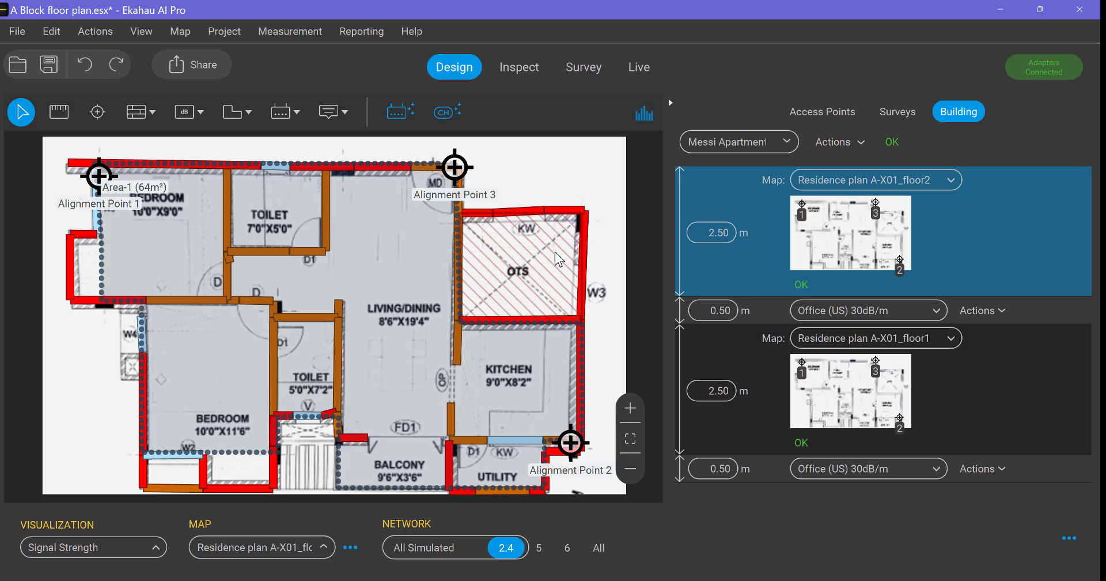
On the floor1 map, draw a rectangular exclusion area over the OTS shaft, following the inner corners of its walls
click(868, 397)
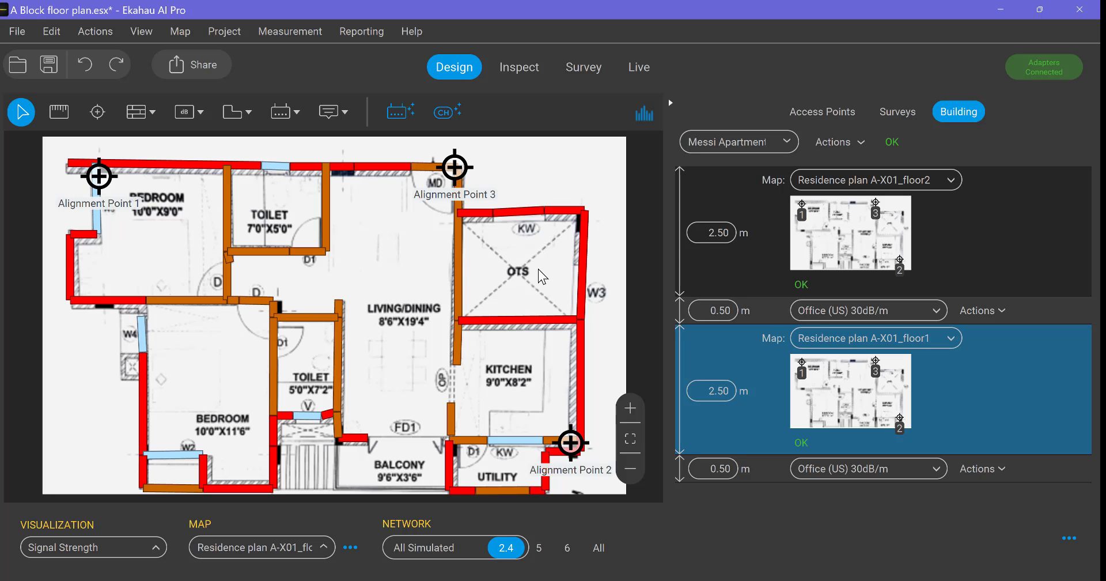
click(249, 113)
click(263, 178)
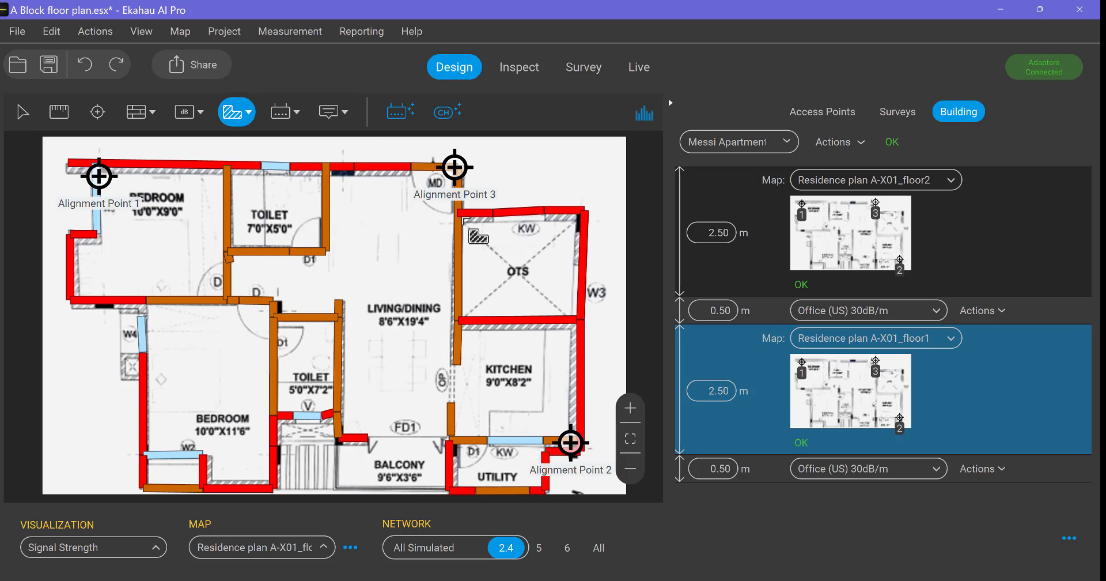
click(464, 219)
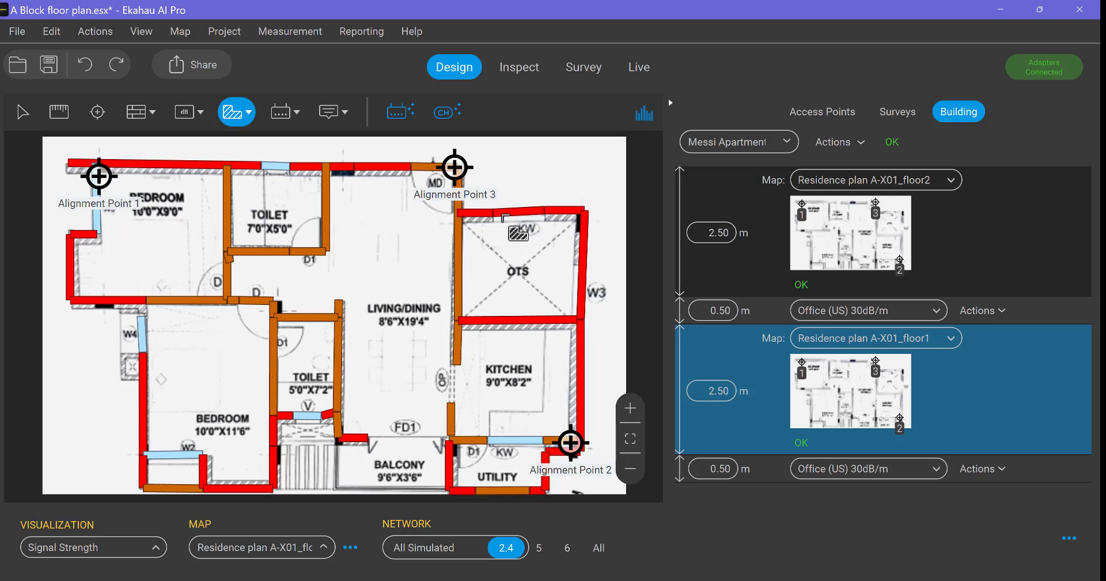
click(580, 215)
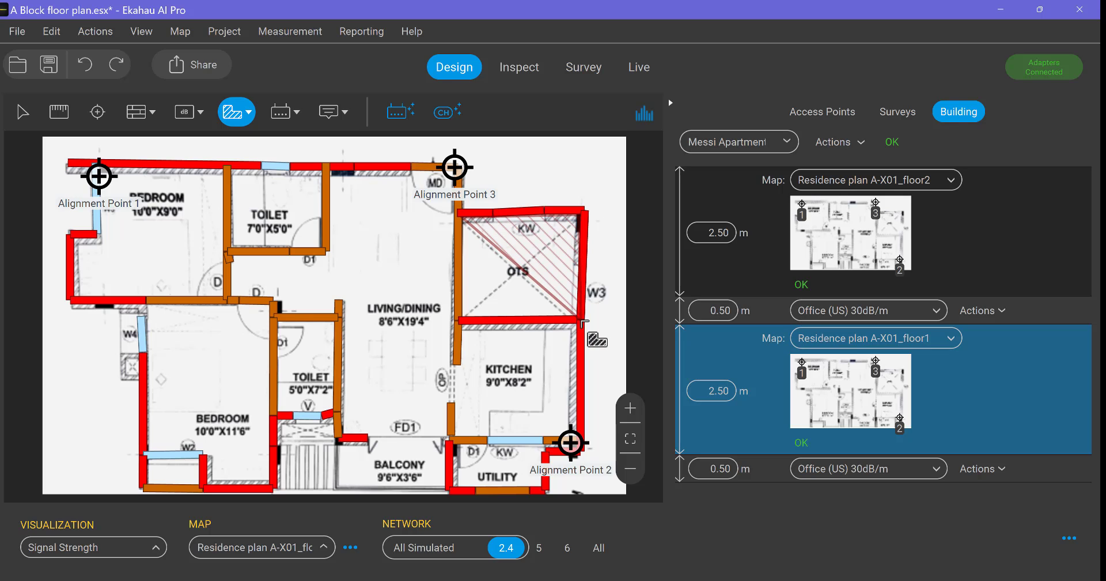
click(579, 318)
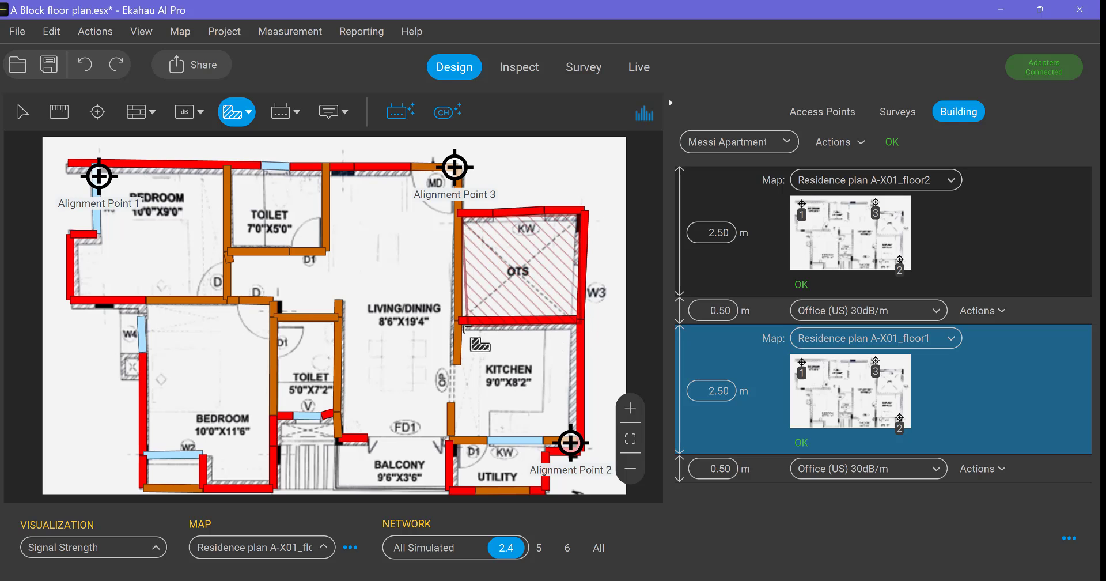
click(462, 324)
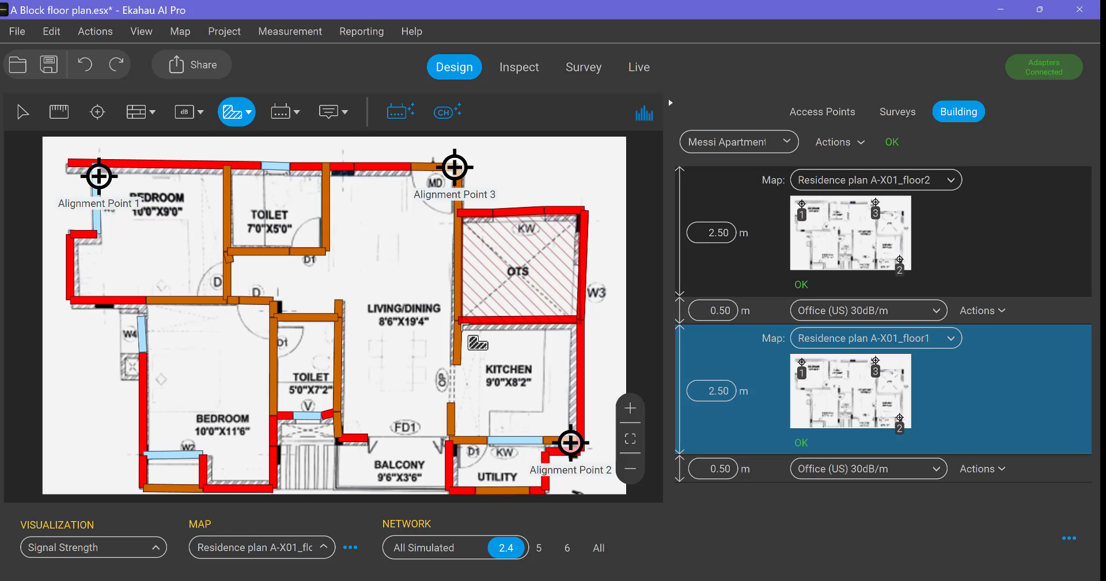
click(462, 211)
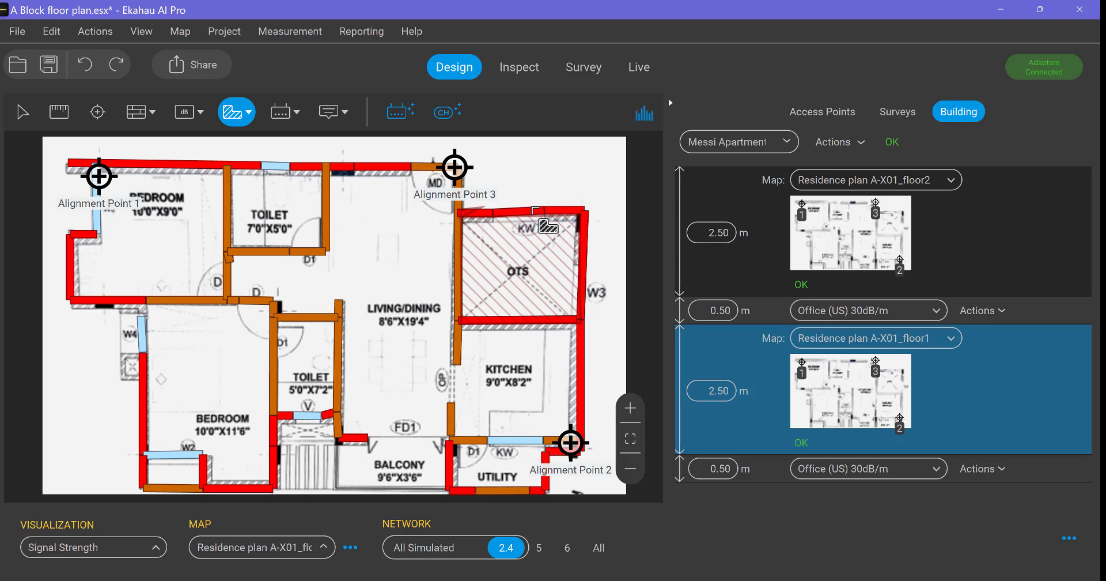
Delete the OTS exclusion area on floor1, redraw it out to the wall corners, and compare it with the floor2 map
click(578, 209)
click(579, 209)
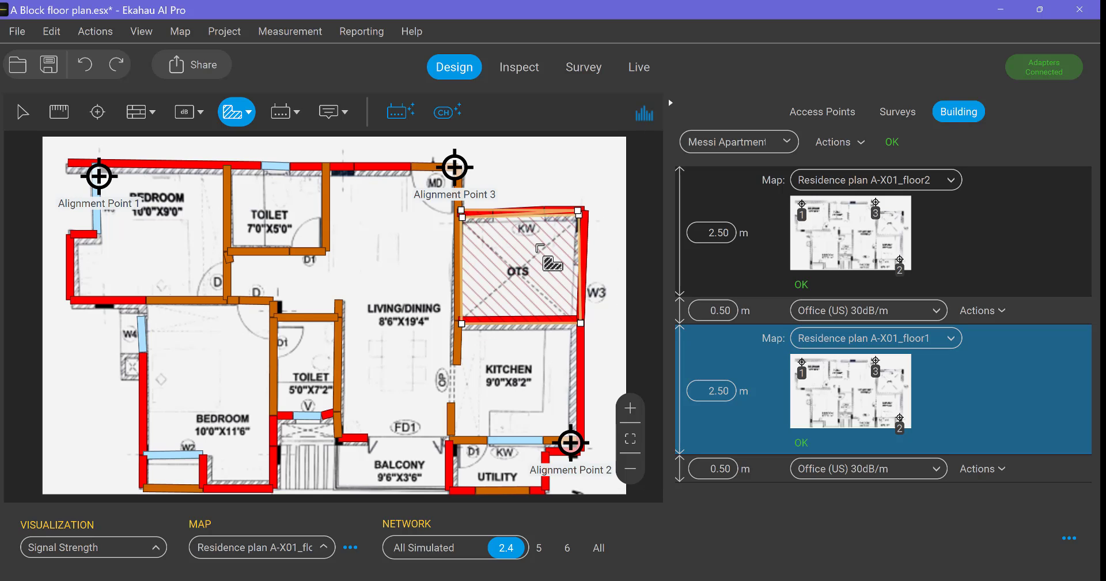
key(Delete)
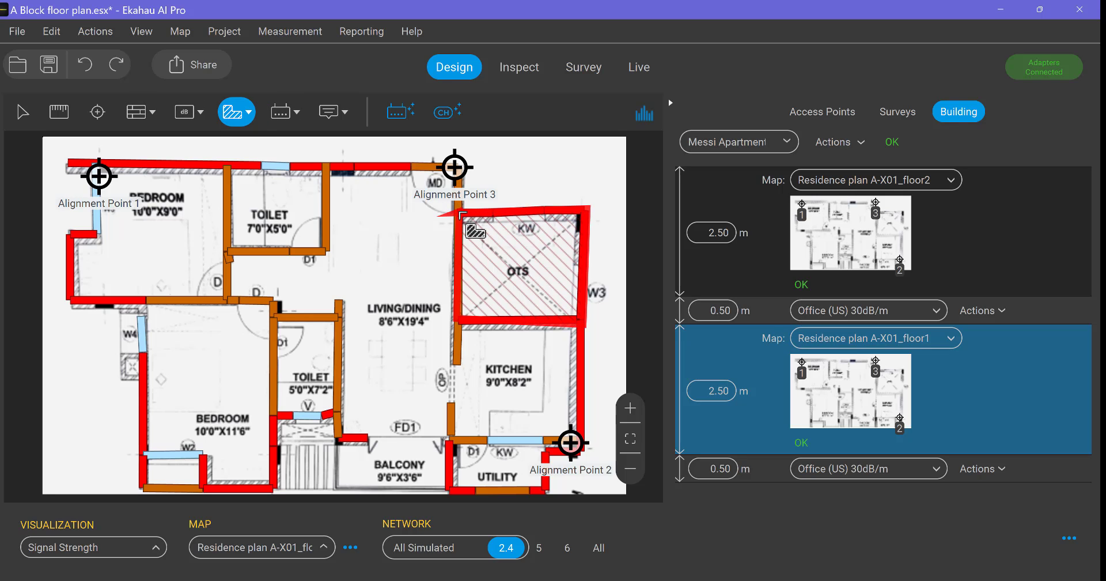
click(459, 212)
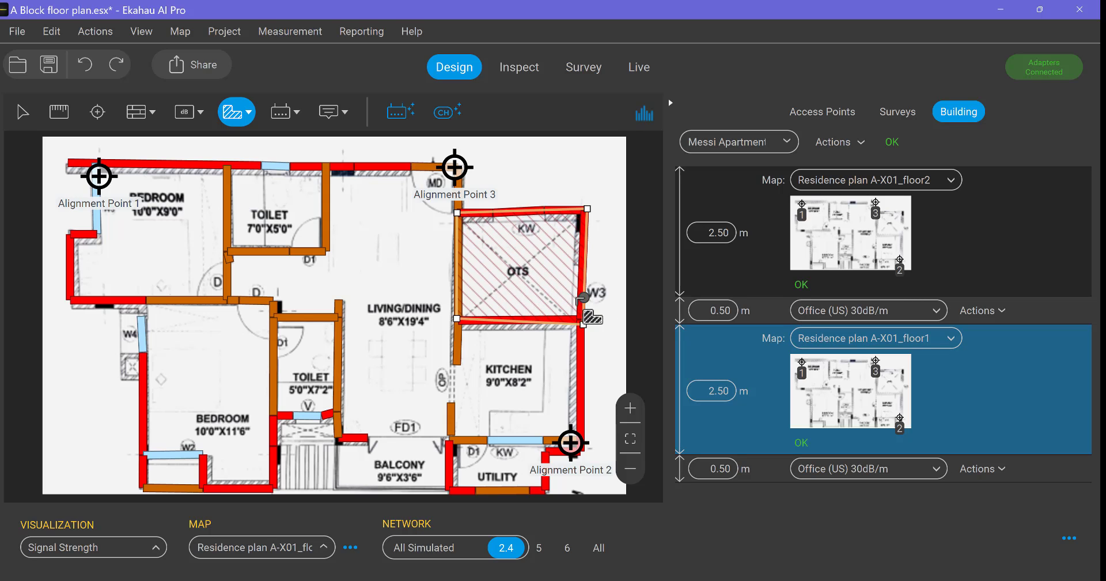
click(843, 230)
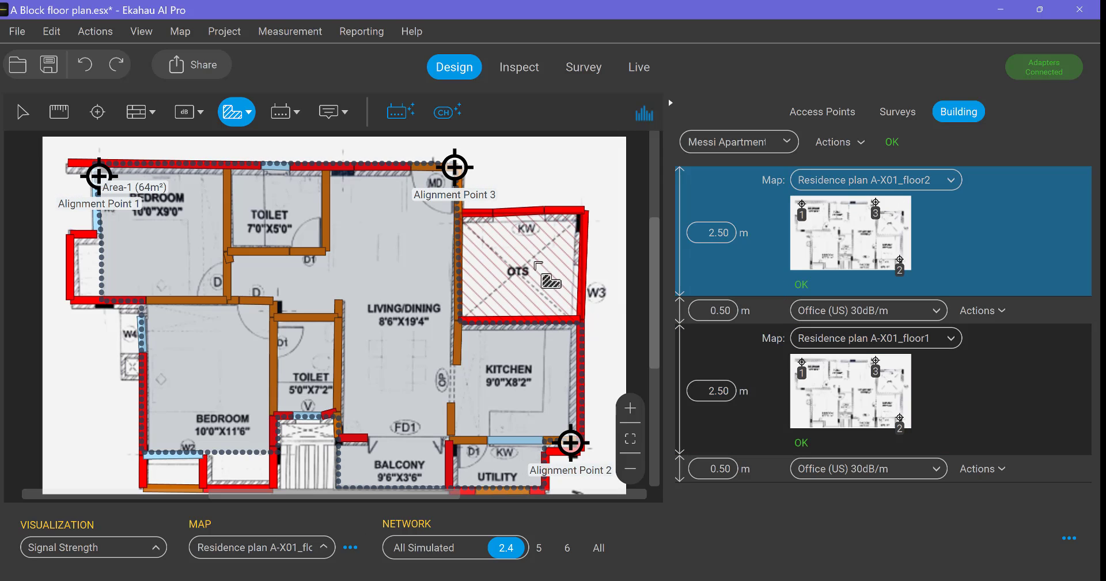
click(868, 409)
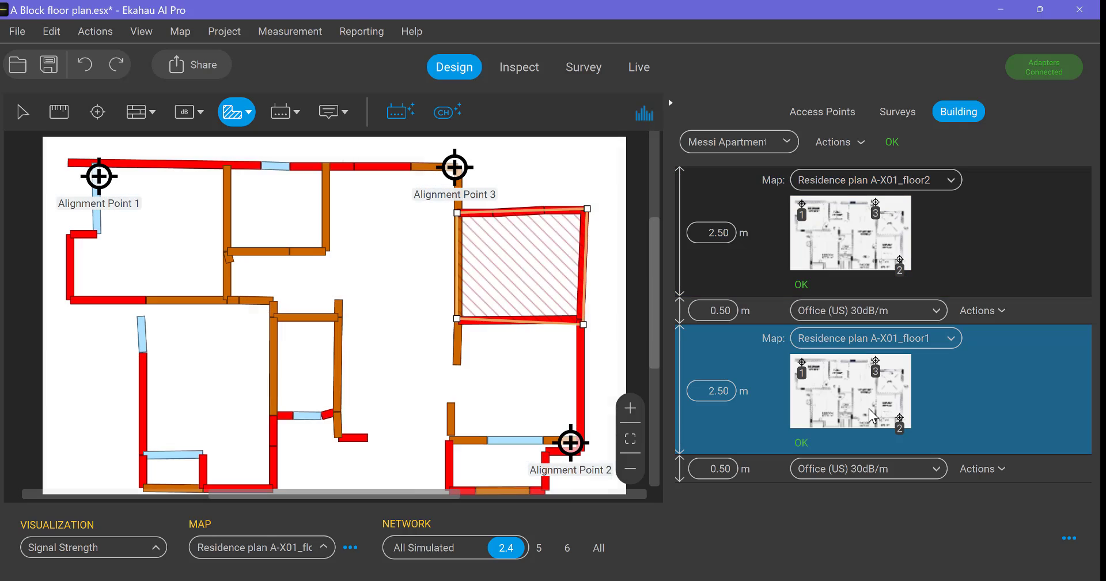
Draw a coverage area of about 62 m² on the floor1 map, following the apartment walls from Alignment Point 1
click(248, 113)
click(269, 151)
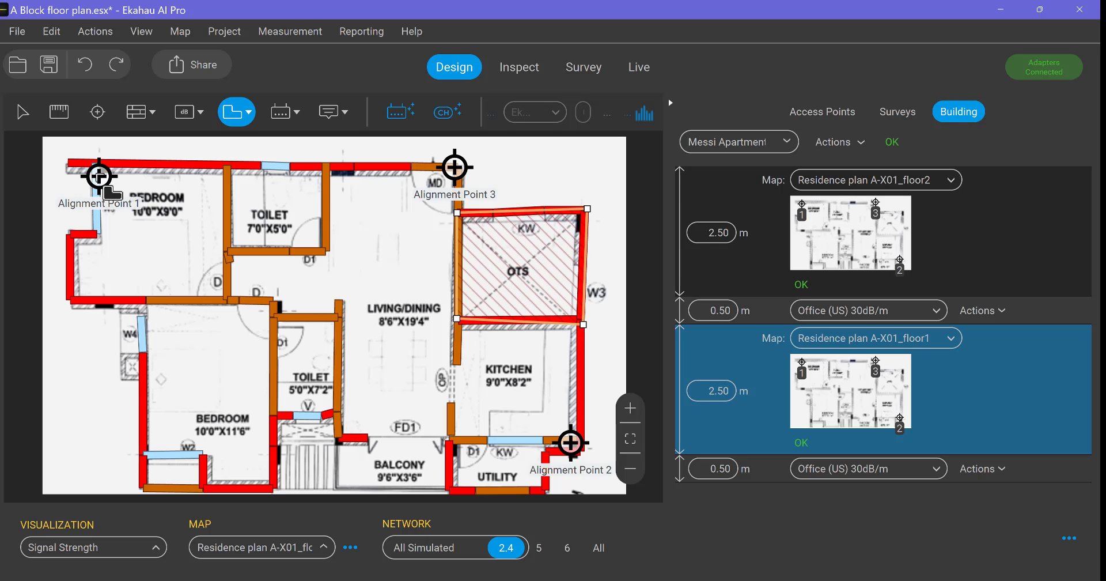
click(101, 173)
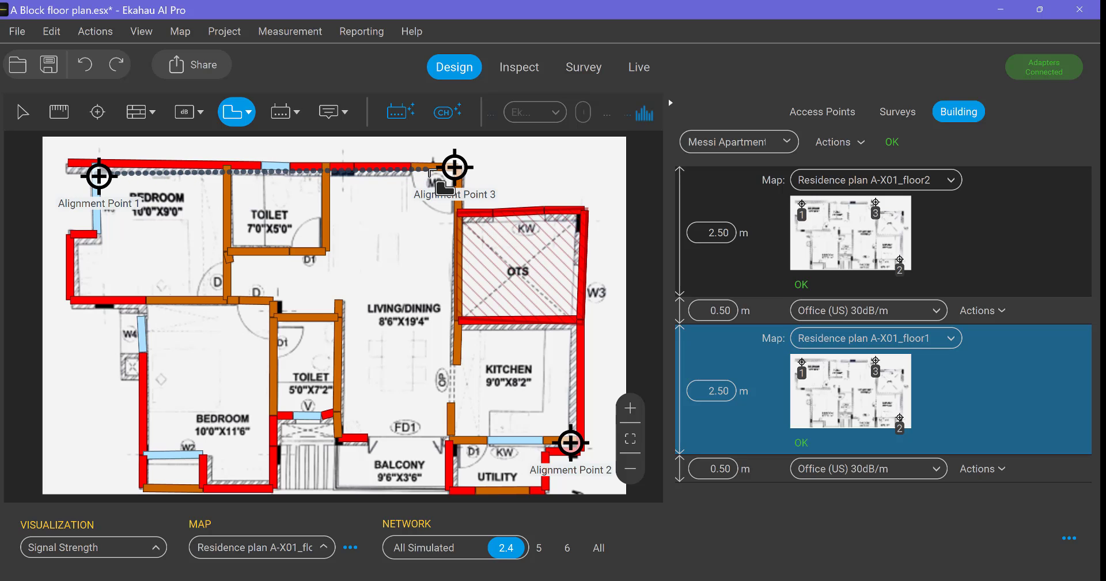
key(Escape)
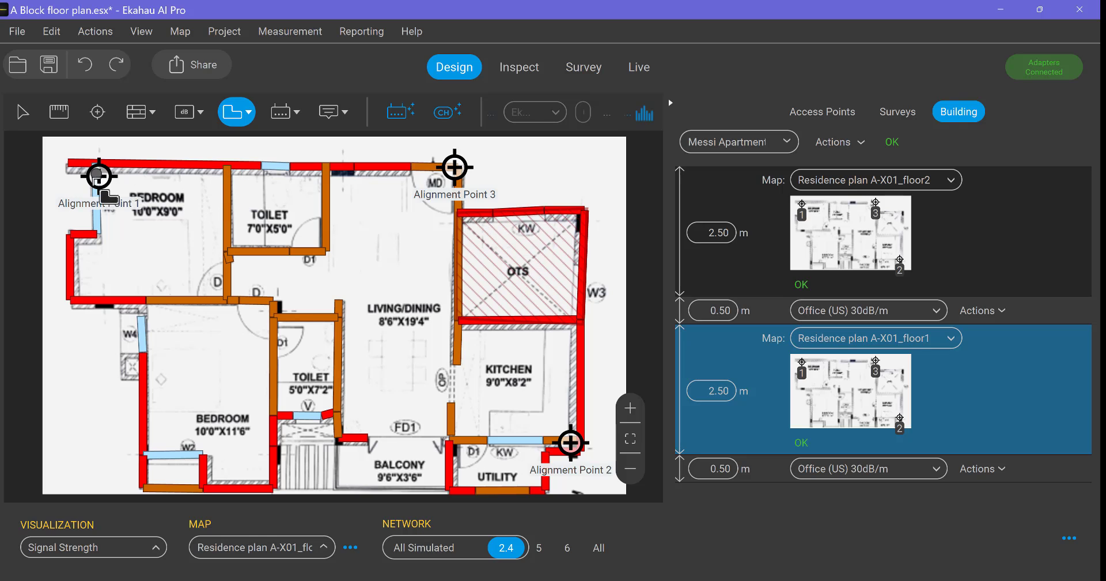
click(100, 176)
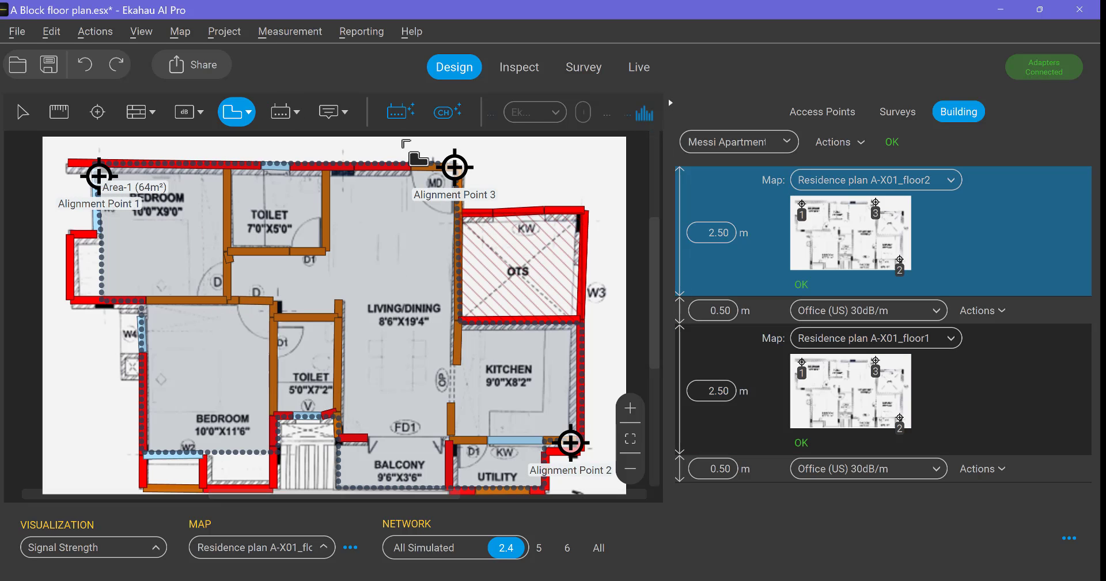
Place a simulated TP-Link EAP320 access point in floor2's living/dining room near the OTS wall and shift it slightly towards the balcony
click(286, 113)
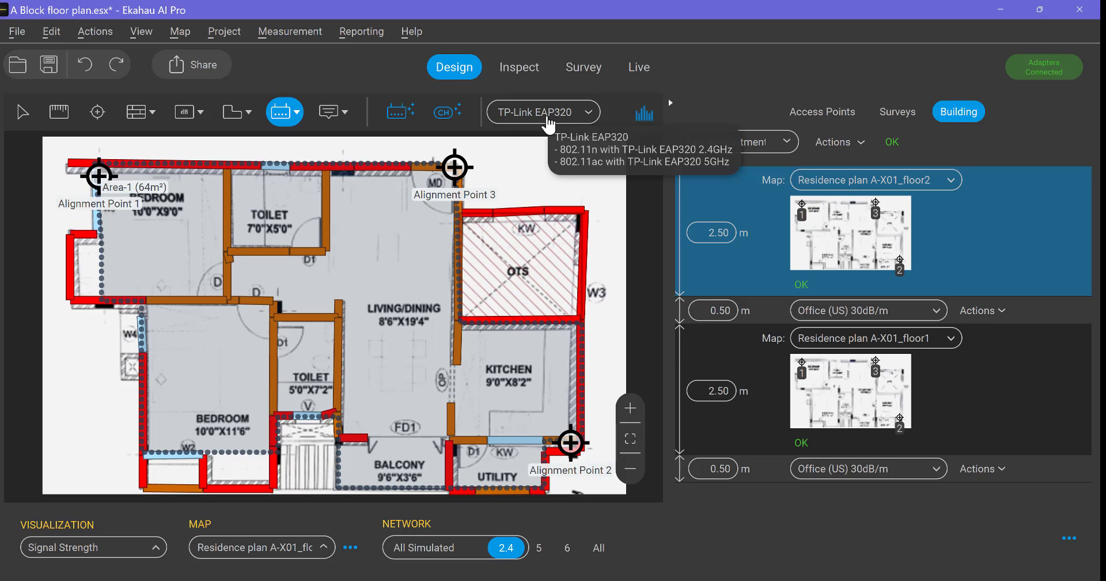
click(442, 273)
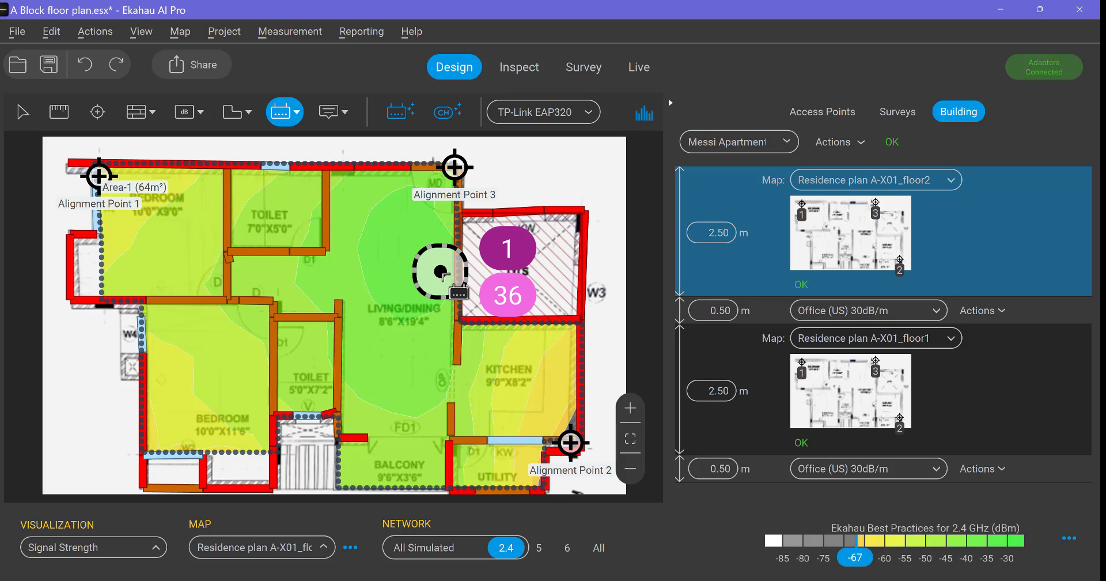
click(22, 112)
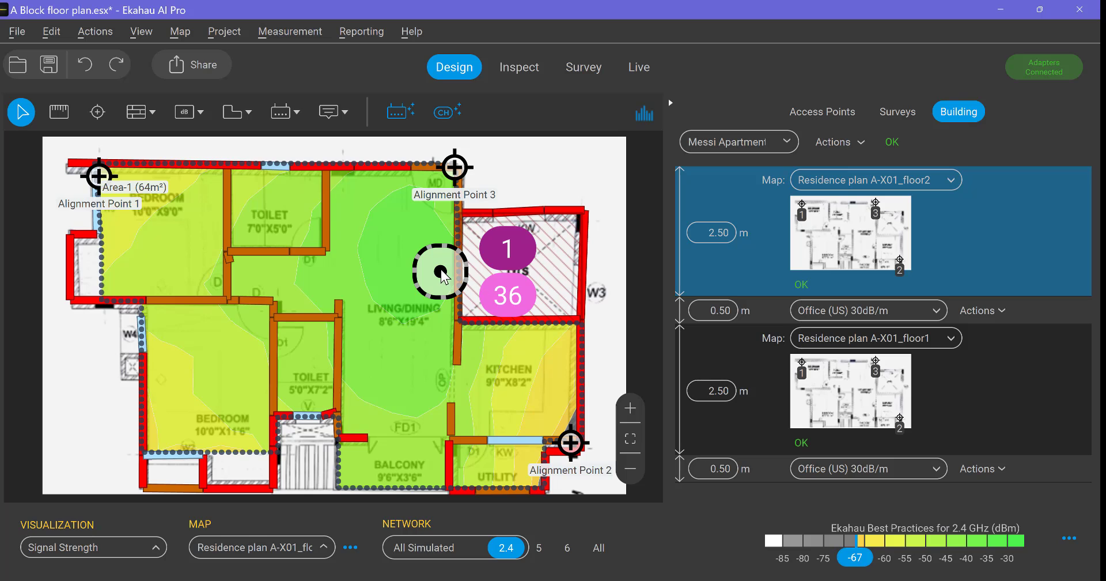
click(445, 282)
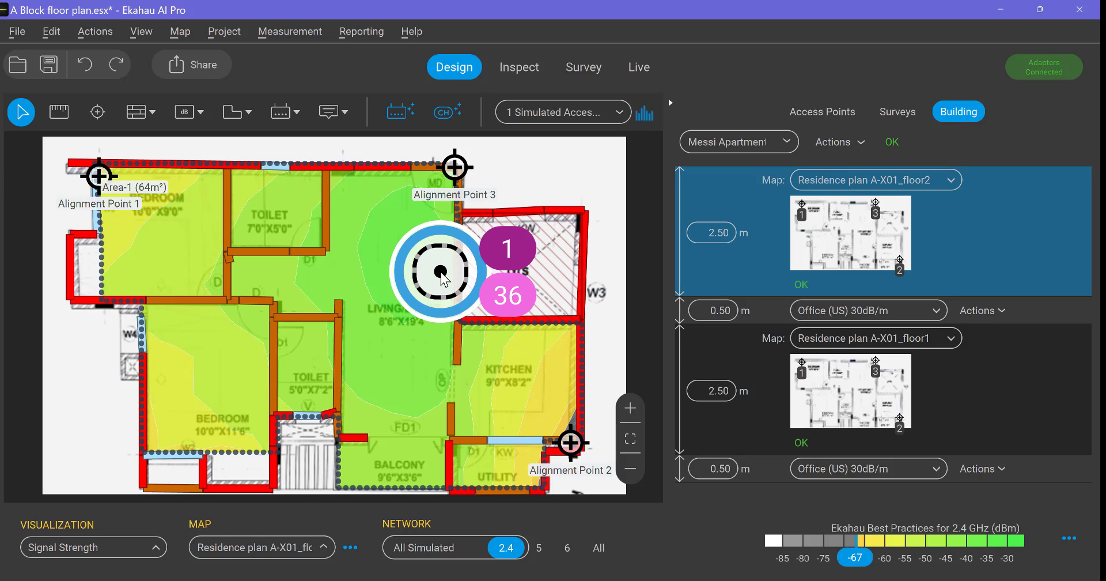
click(443, 280)
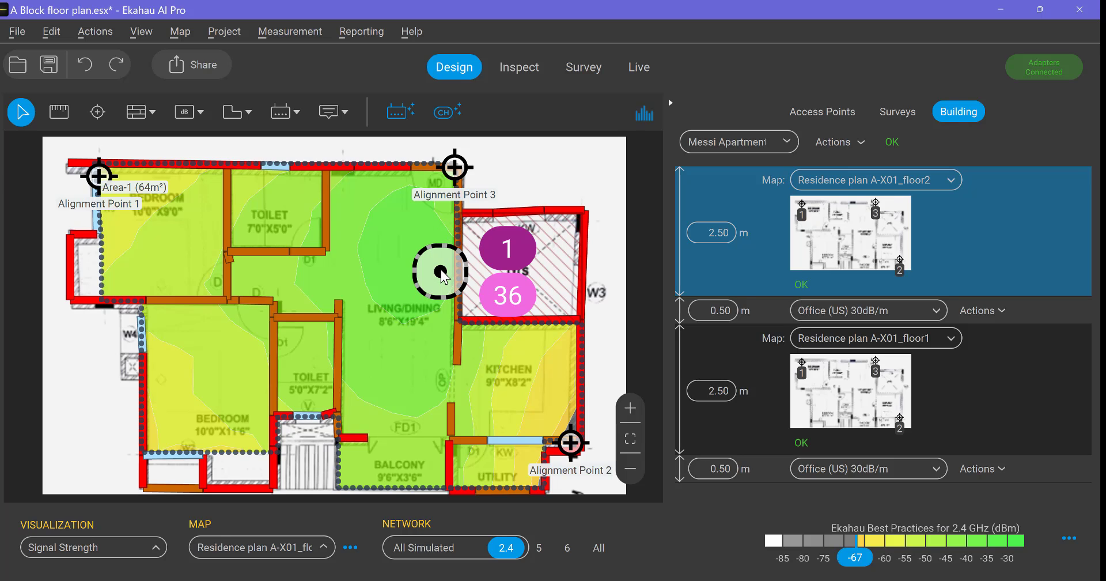
click(440, 280)
mouse_move(443, 279)
mouse_down()
mouse_move(442, 308)
mouse_move(443, 294)
mouse_up()
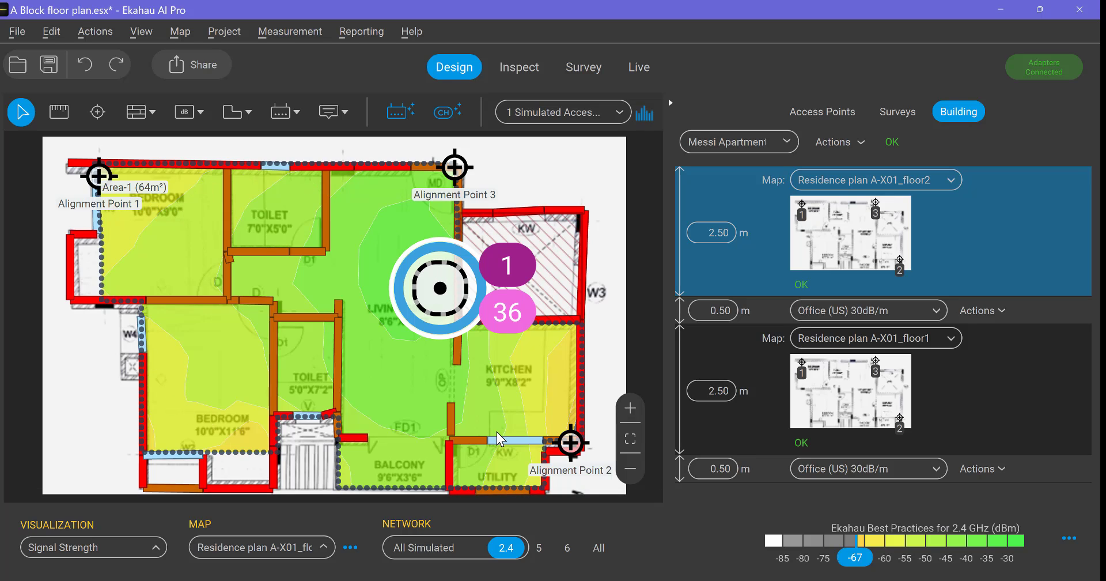
Examine the 2.4 GHz signal strength that the floor2 access point gives on the floor2 and floor1 maps
mouse_move(547, 364)
mouse_move(443, 297)
mouse_move(513, 303)
click(855, 389)
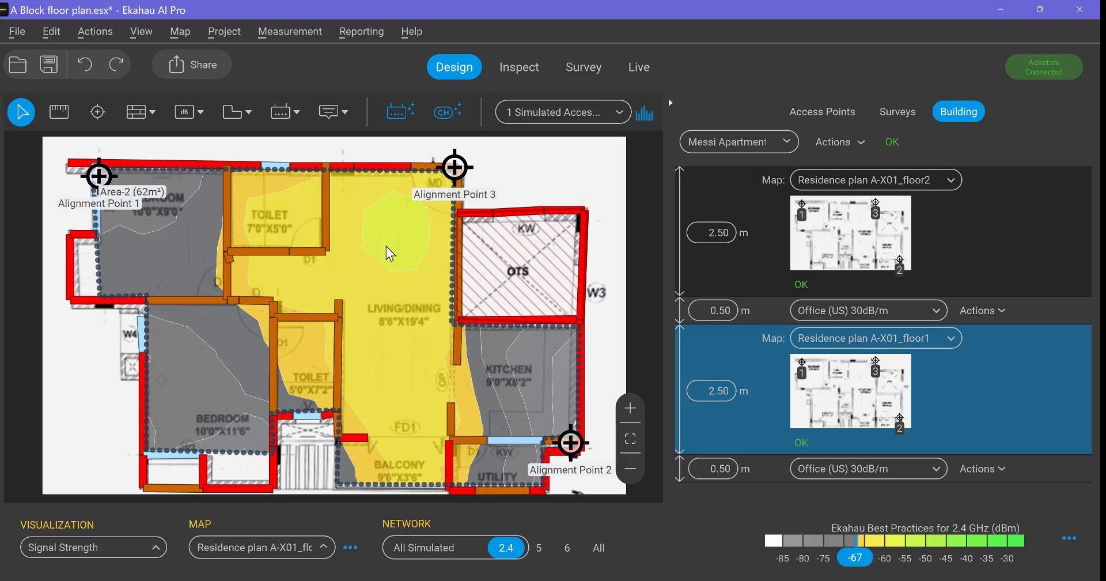
mouse_move(386, 246)
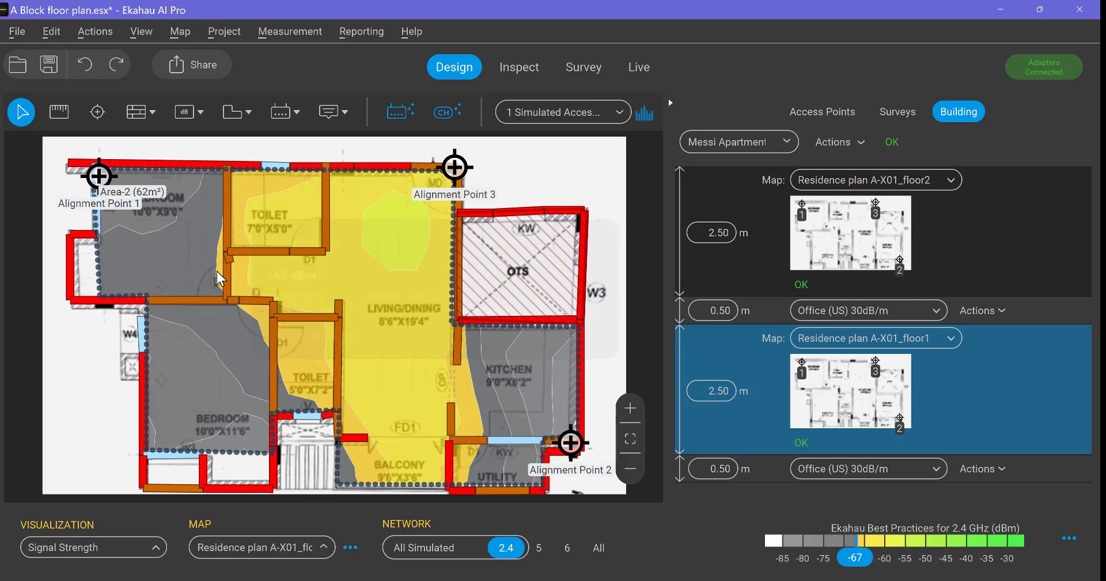
mouse_move(218, 272)
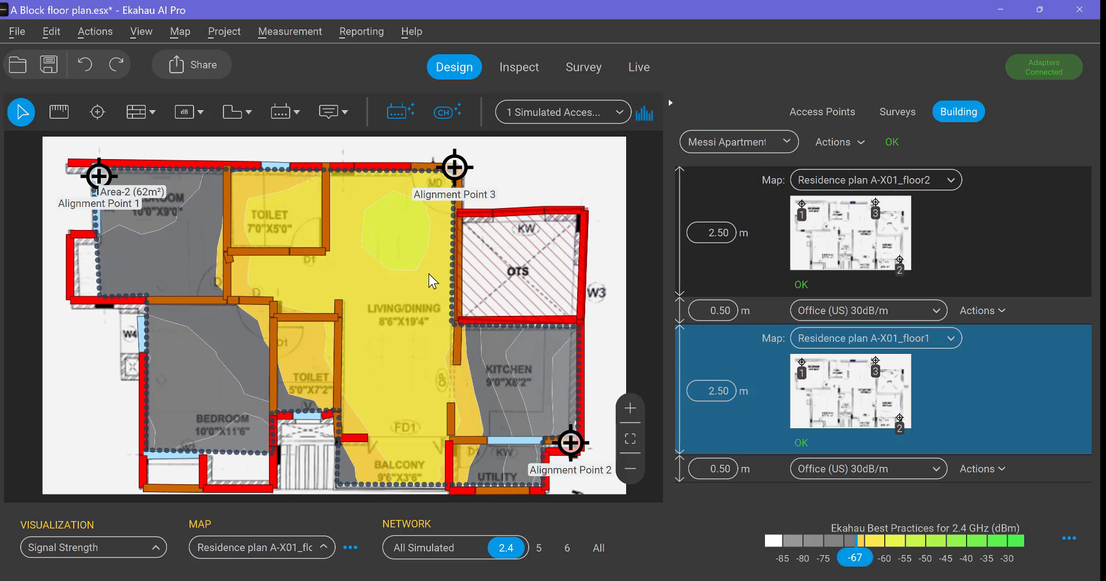
mouse_move(429, 275)
Place a second simulated TP-Link EAP320 access point on the floor1 map, in the living/dining room near the OTS wall
click(589, 116)
click(575, 154)
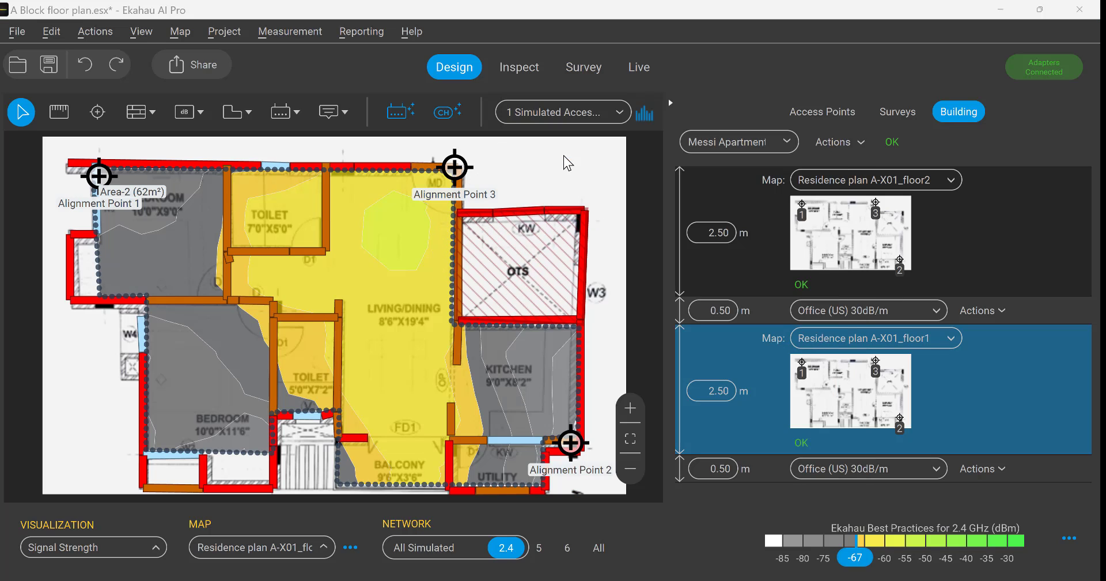
click(536, 350)
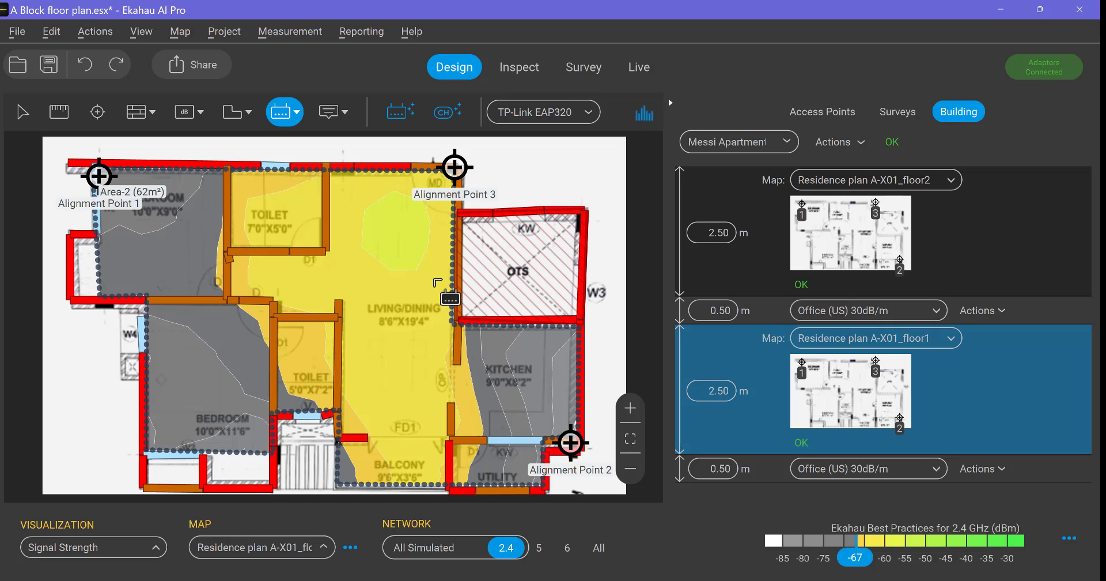
click(433, 286)
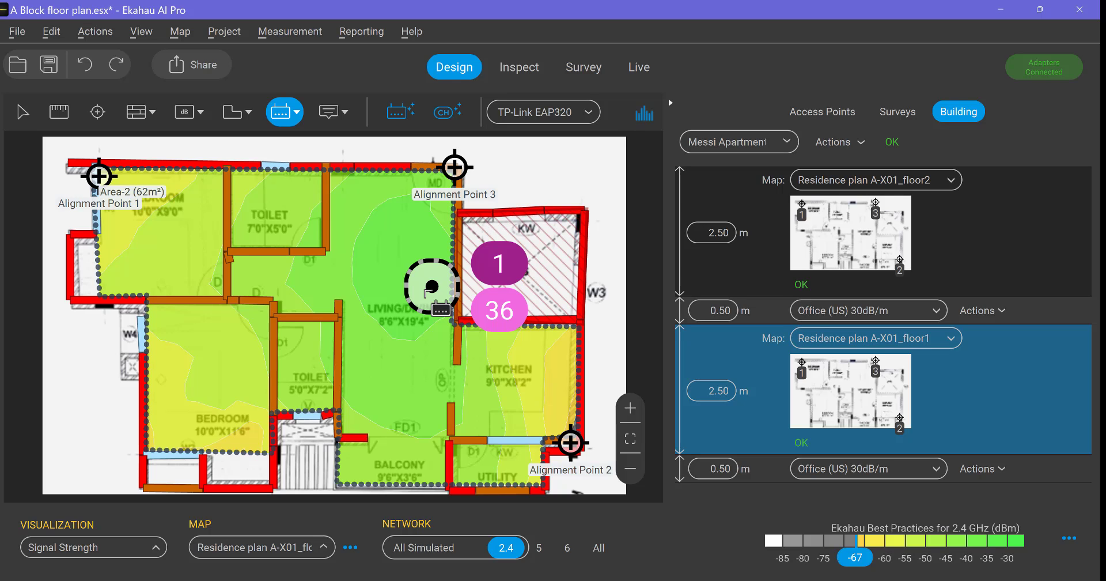
Compare the 2.4 GHz signal strength heatmaps of the floor2 and floor1 maps with both access points placed
click(865, 229)
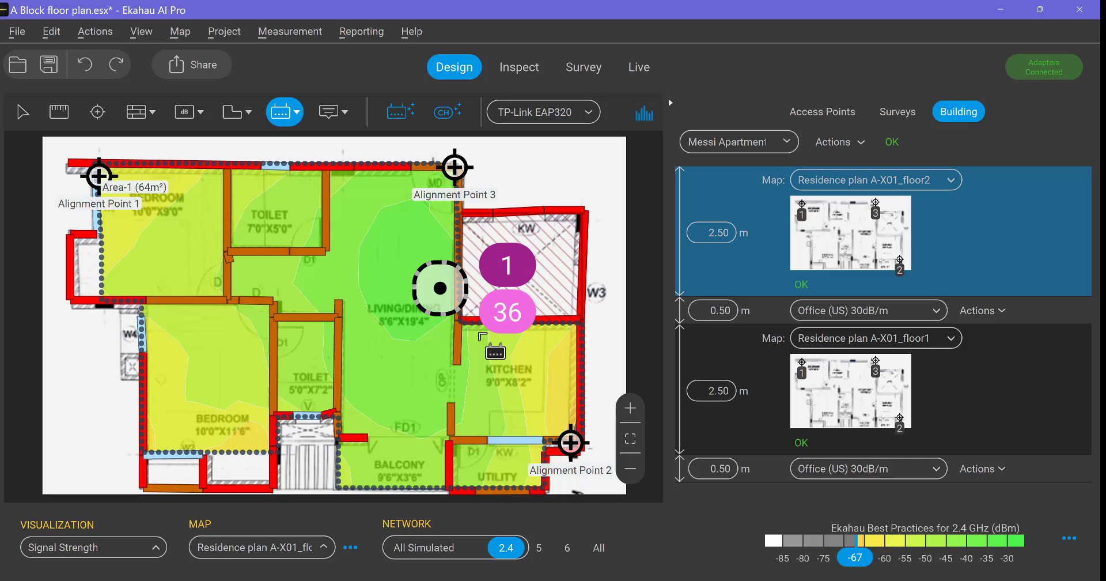
click(843, 393)
click(849, 237)
Compare the signal strength on the floor2 map between the 2.4 GHz and 5 GHz bands
click(540, 550)
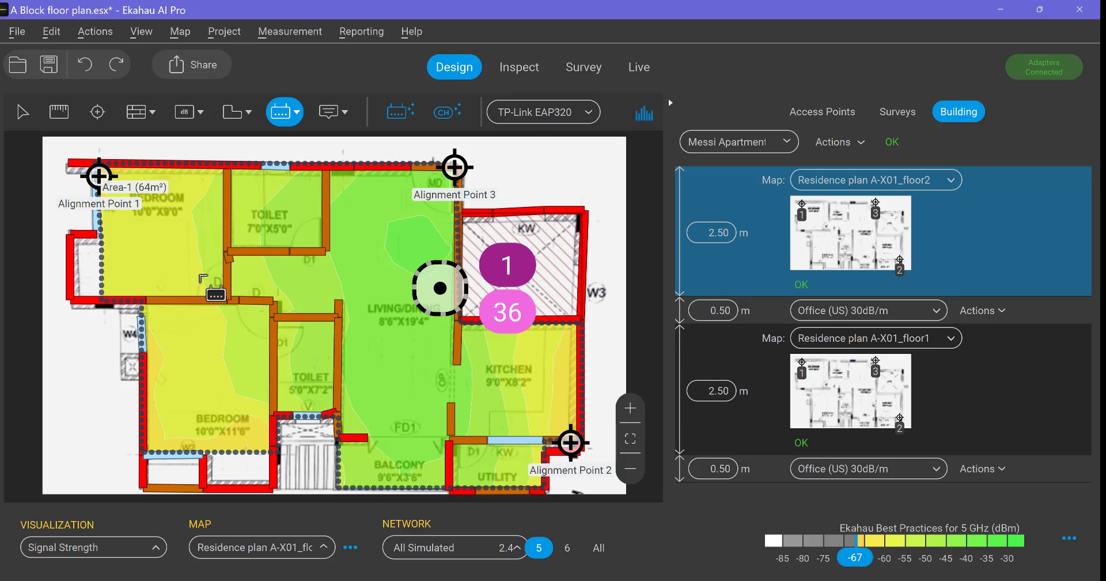
click(504, 549)
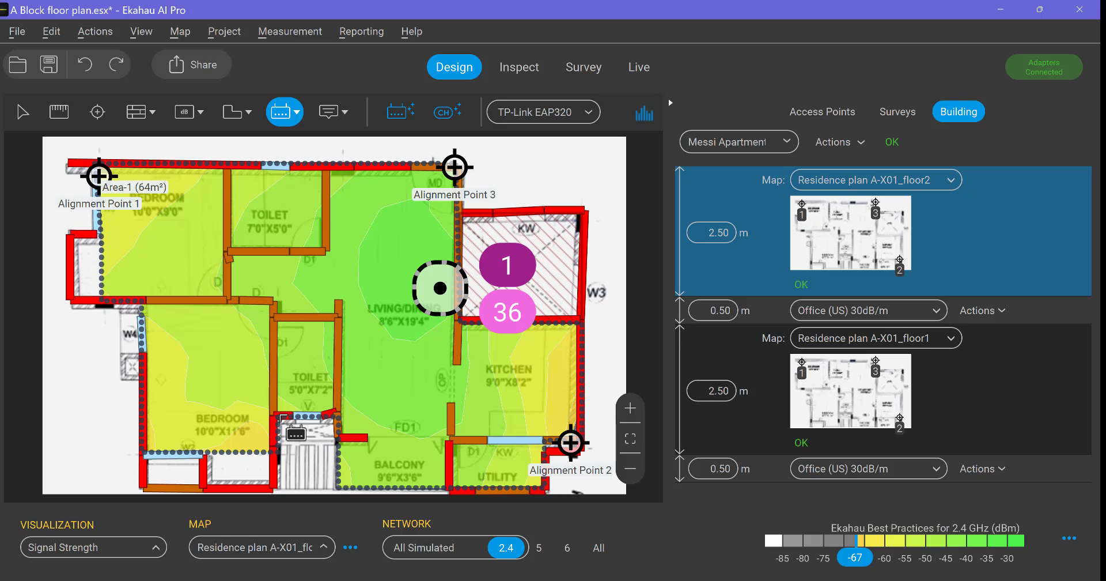
click(540, 552)
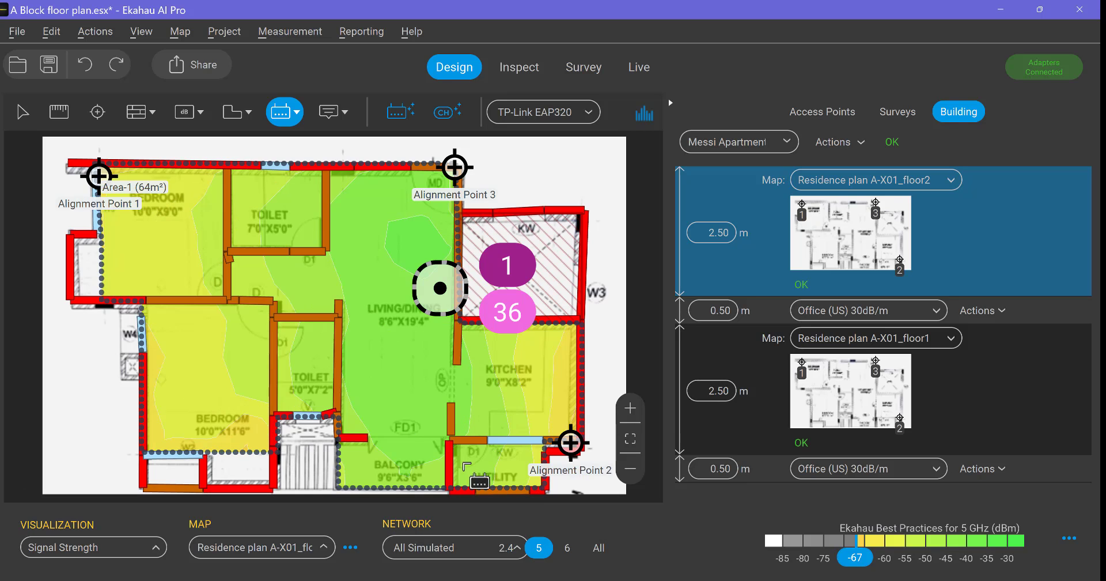
click(507, 548)
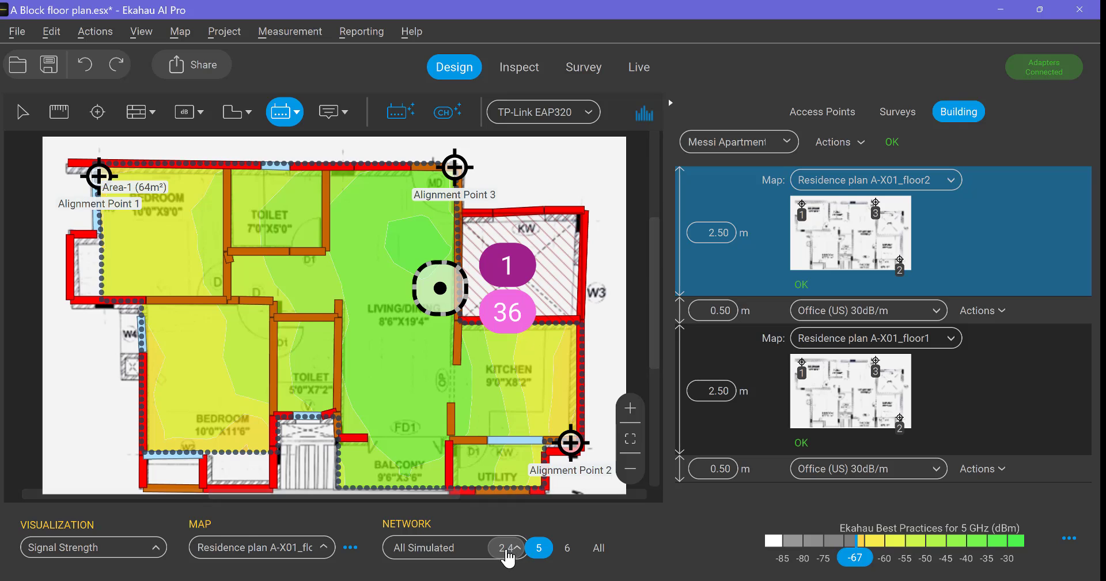
click(539, 549)
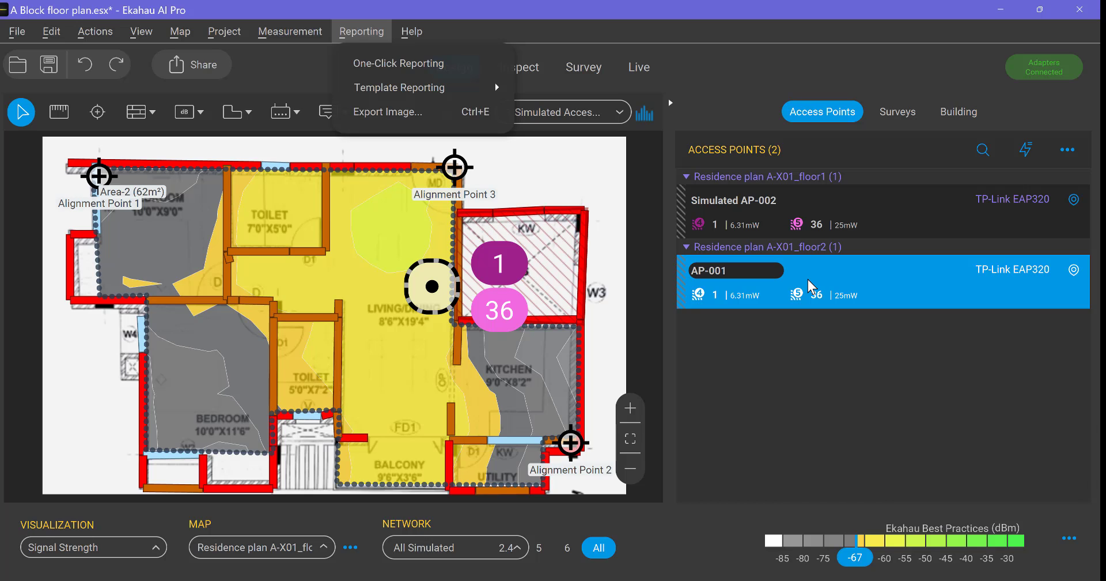
Prefix the floor2 access point's name so that it reads 2nd Fl - AP-001
text(2nd Fl )
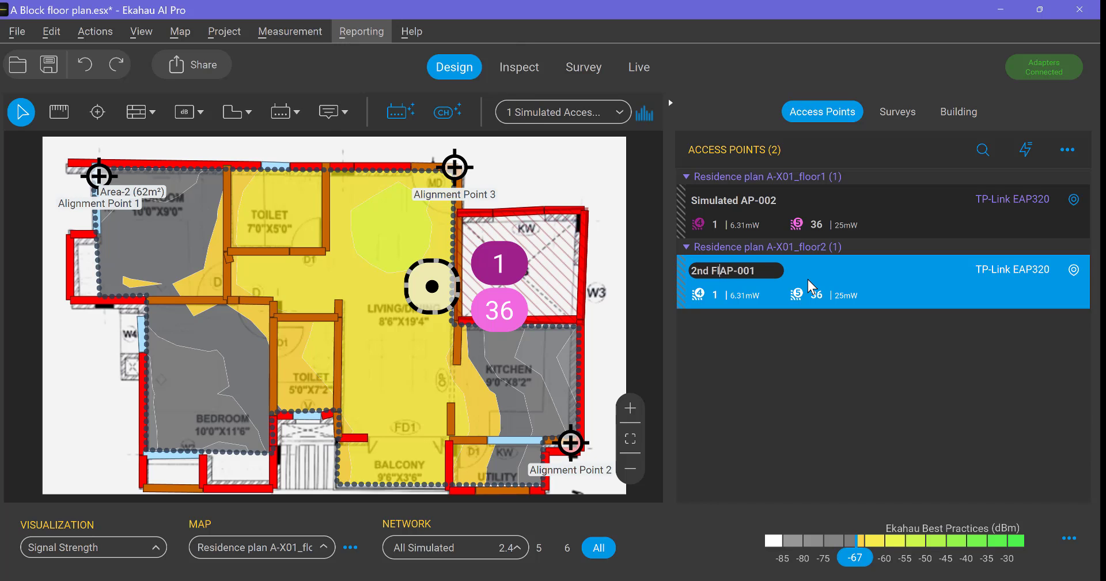
text(-)
key(Return)
Replace the word Simulated with 1st in the name of the floor1 access point
click(731, 205)
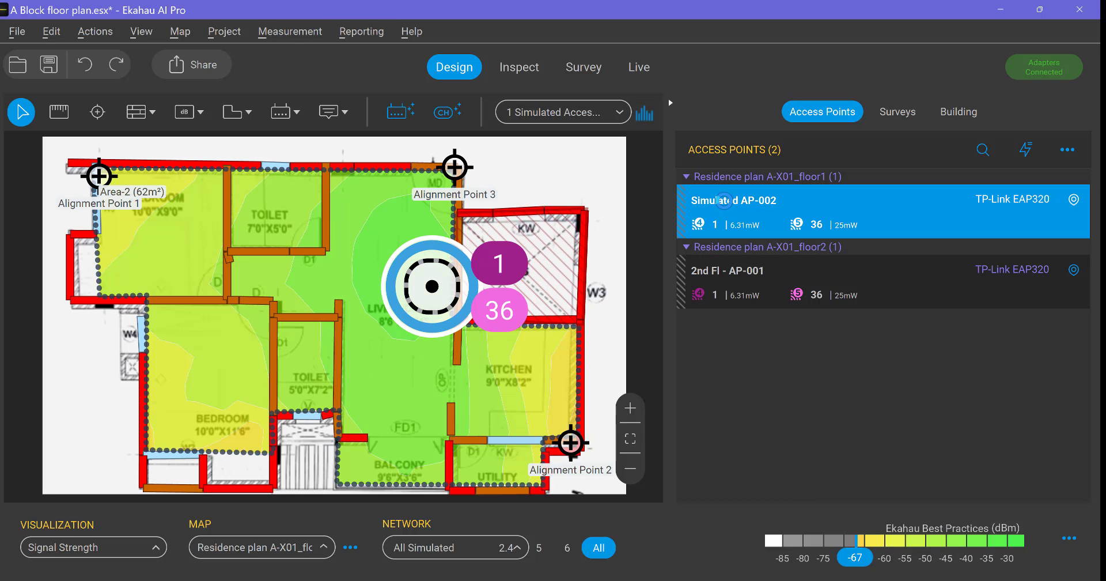
click(727, 201)
double_click(726, 202)
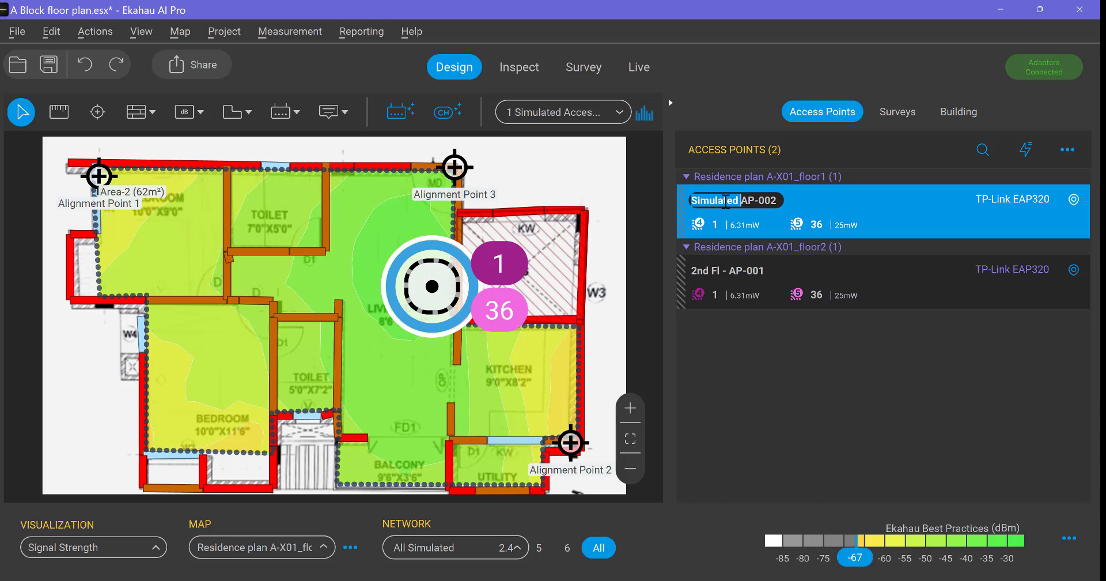
text(1st)
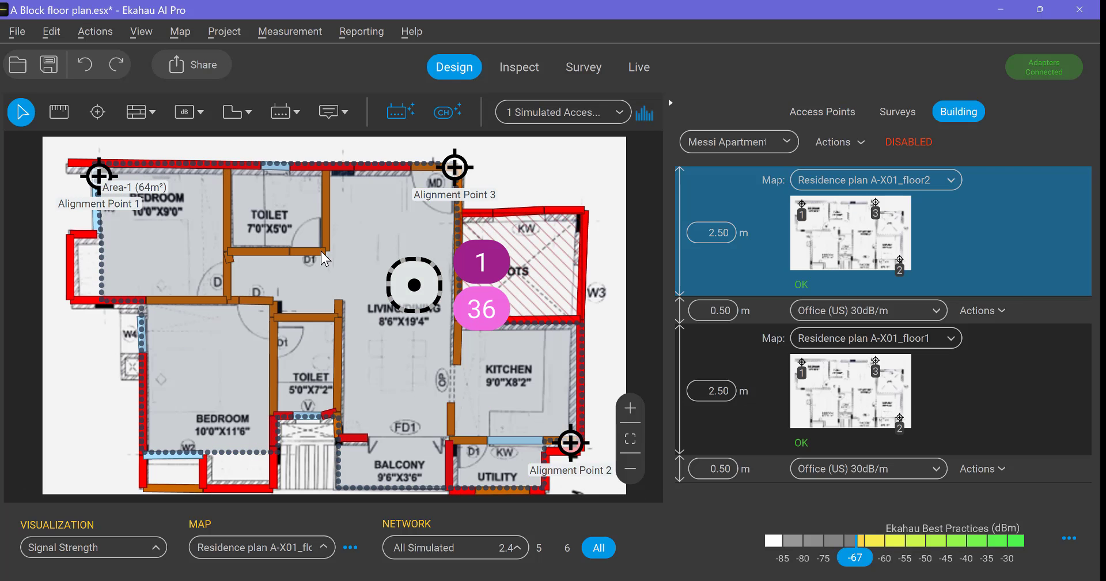
Set the shared visualization's signal prediction to All floors and display the floor2 map
click(412, 288)
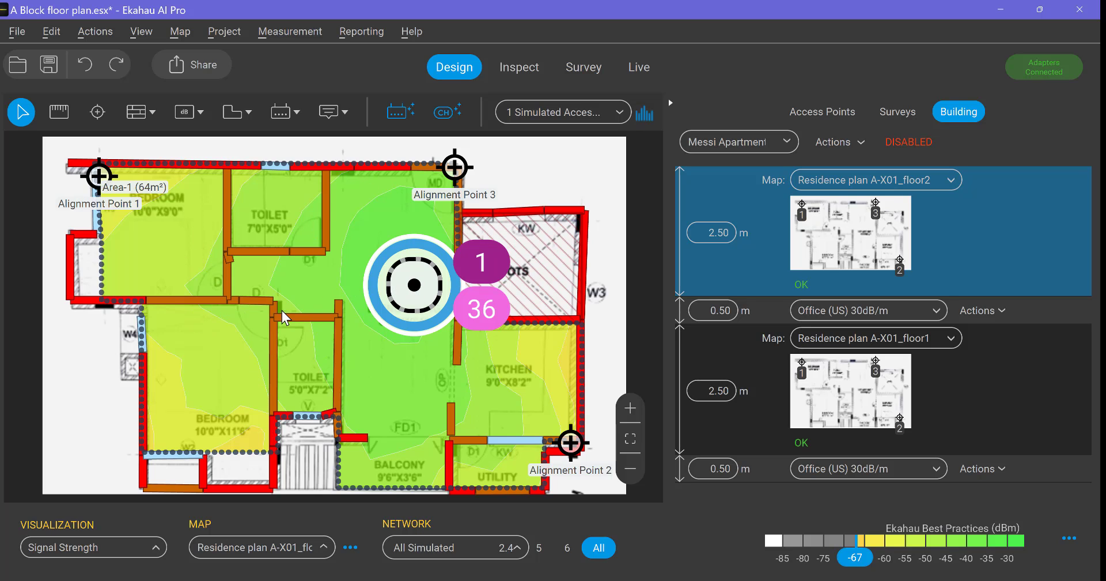
click(862, 403)
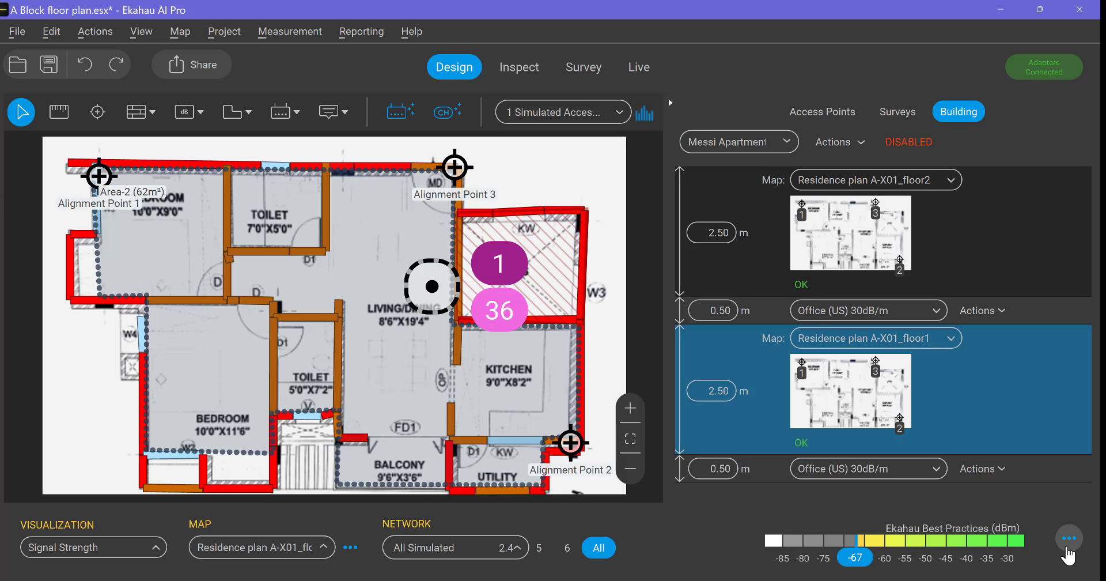
click(1068, 546)
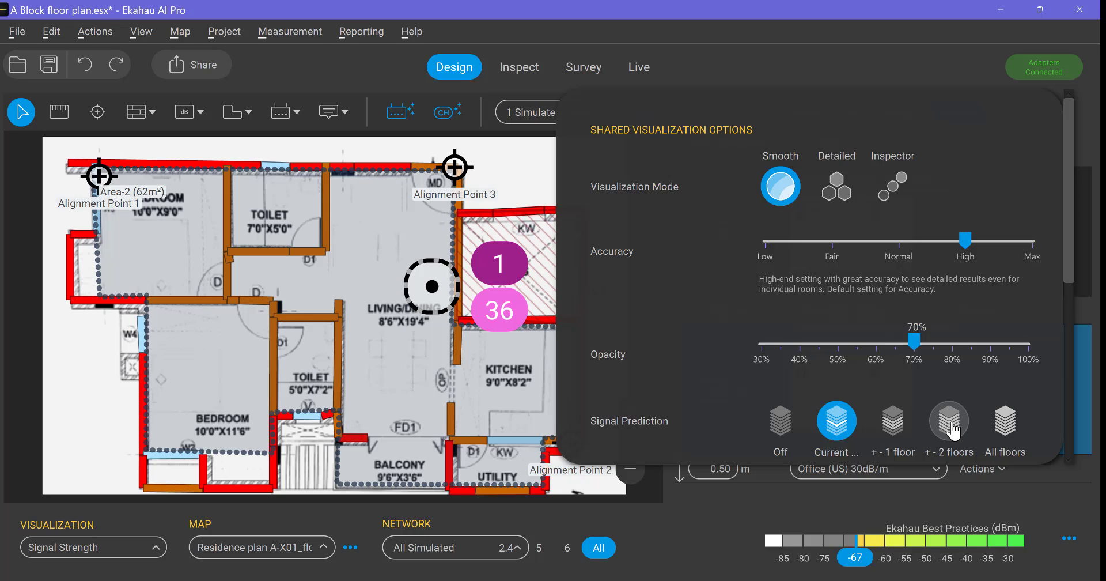
click(1005, 427)
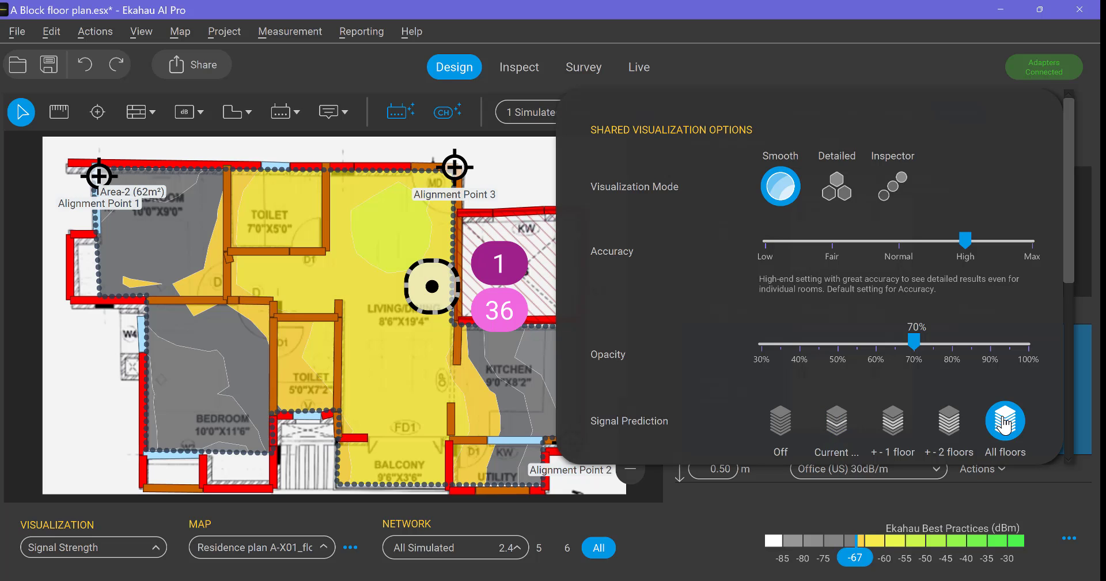
click(700, 538)
click(854, 233)
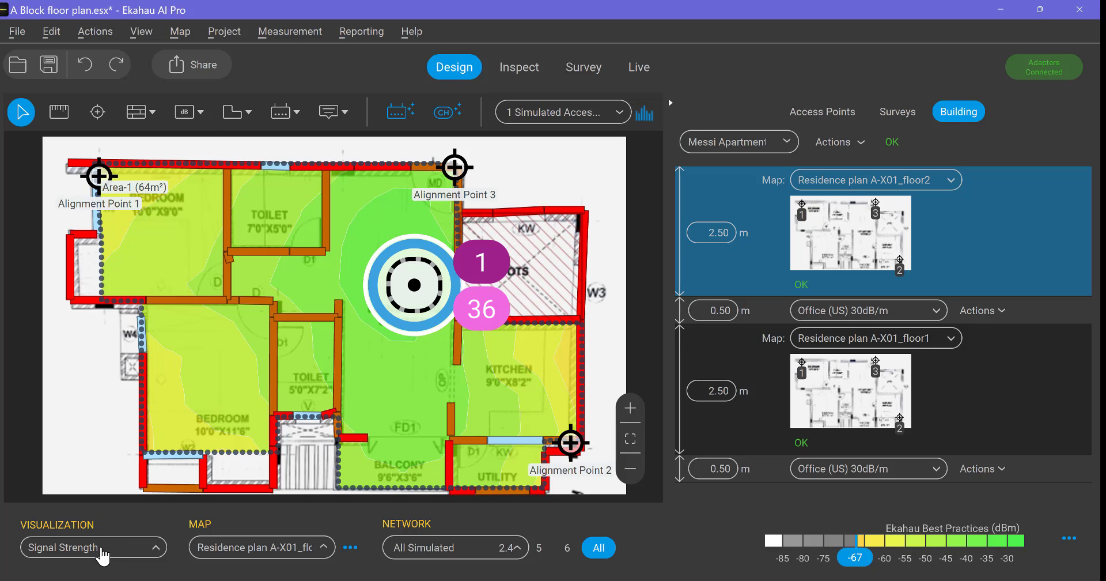
Examine the Secondary Signal Strength heatmap around the floor2 access point and restore the Signal Strength visualization
click(102, 551)
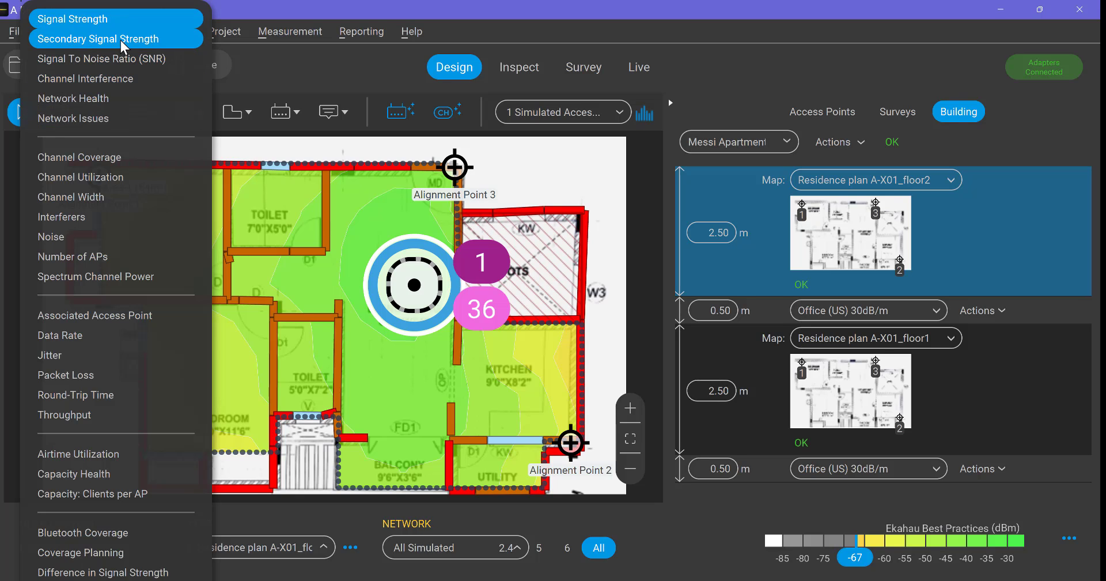
mouse_move(124, 36)
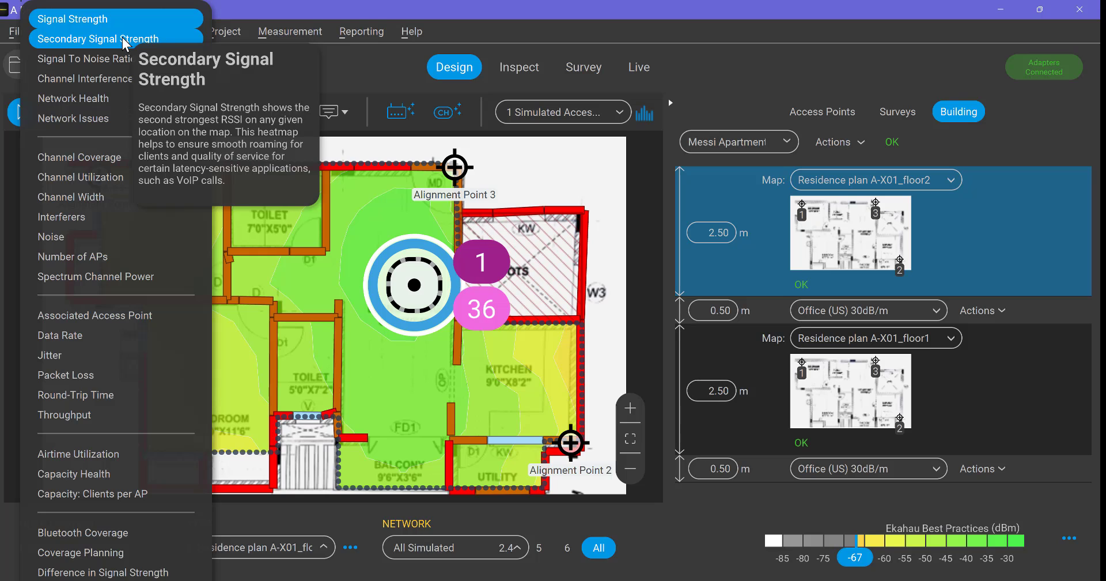
click(122, 37)
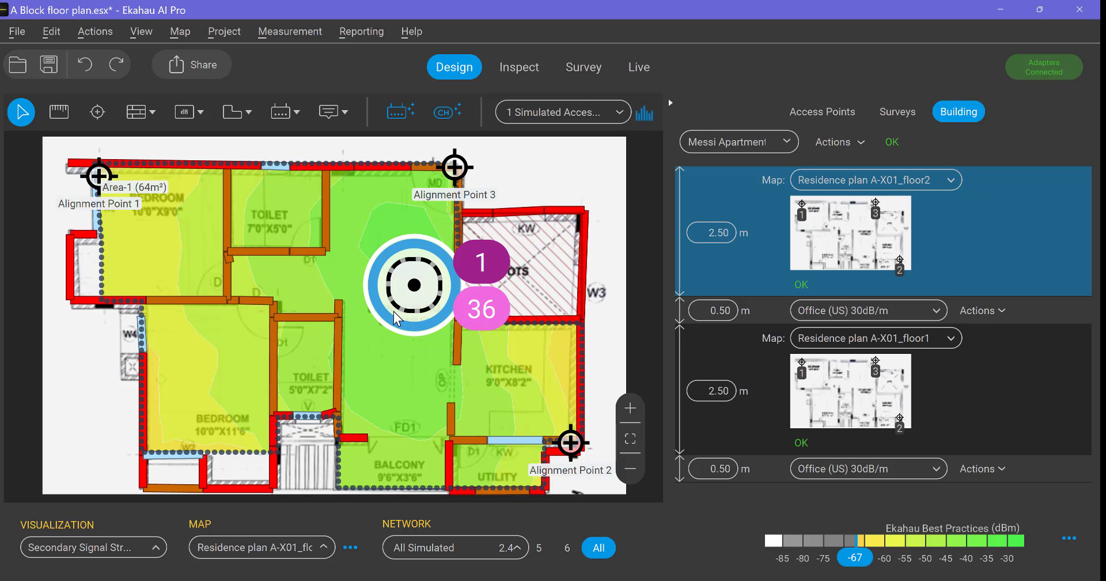
mouse_move(393, 311)
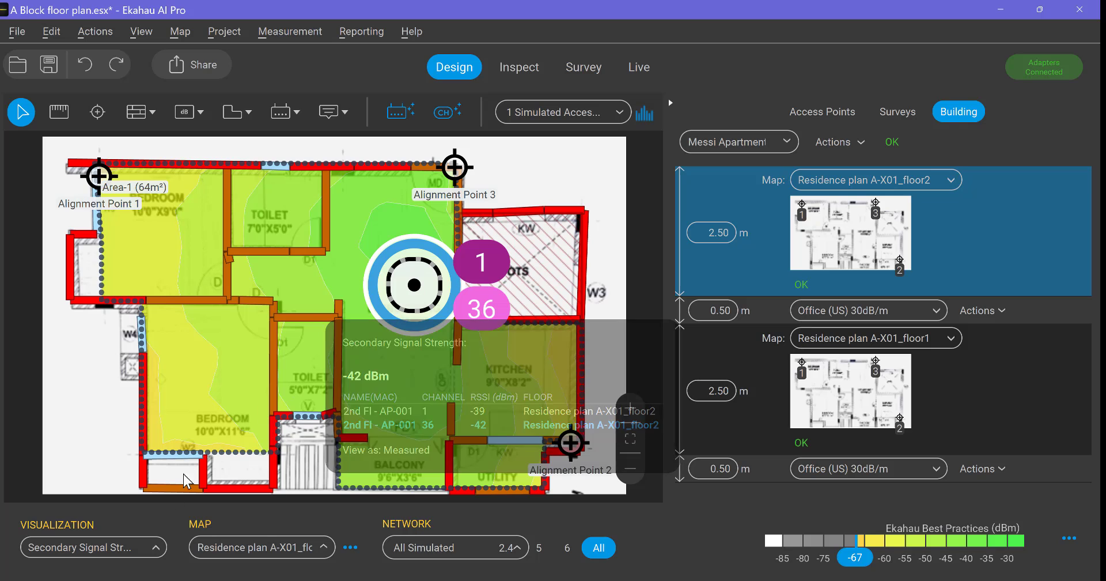
click(134, 555)
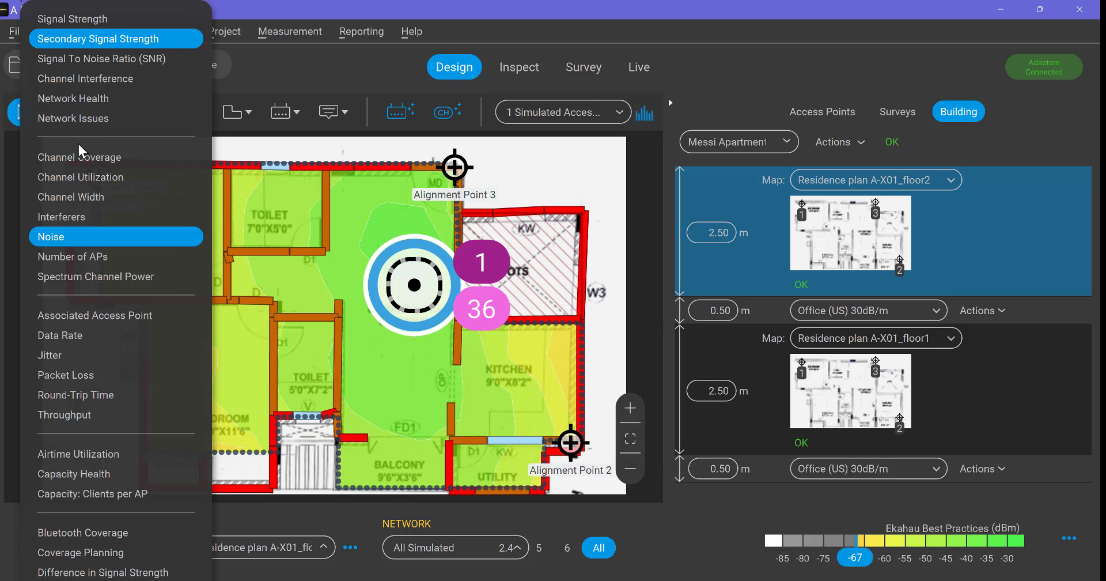
click(108, 22)
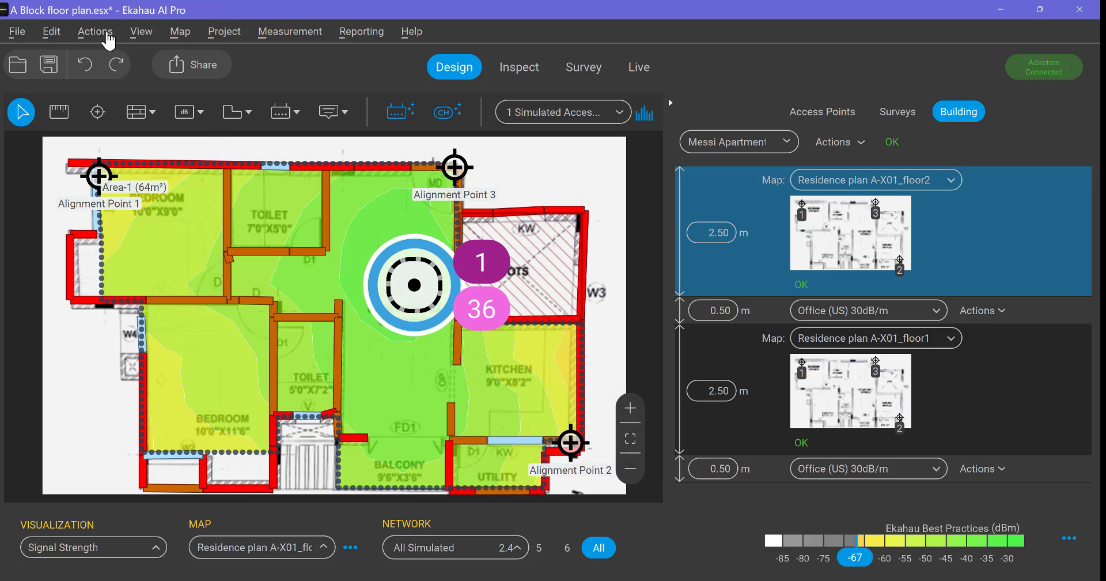
Switch the visualization to Channel Interference and compare the heatmaps of the floor2 and floor1 maps
click(132, 551)
click(1, 557)
click(113, 554)
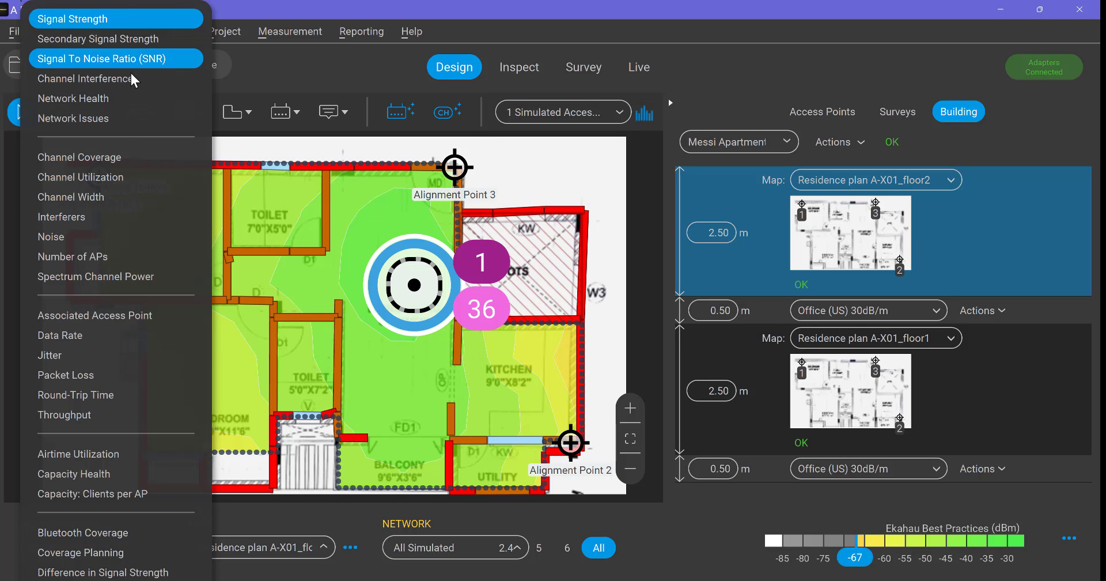
mouse_move(122, 78)
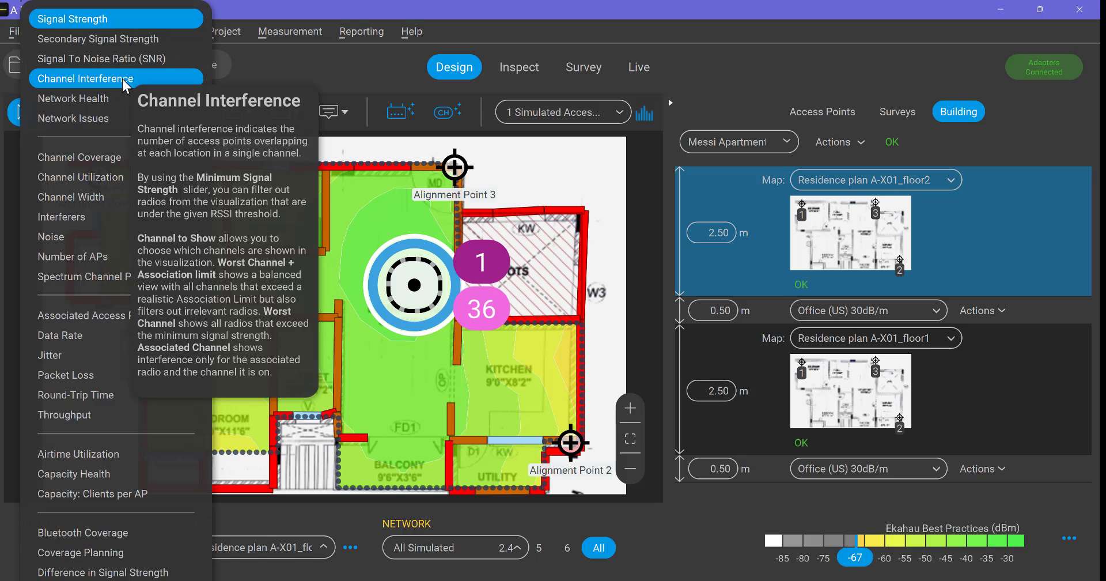
click(122, 78)
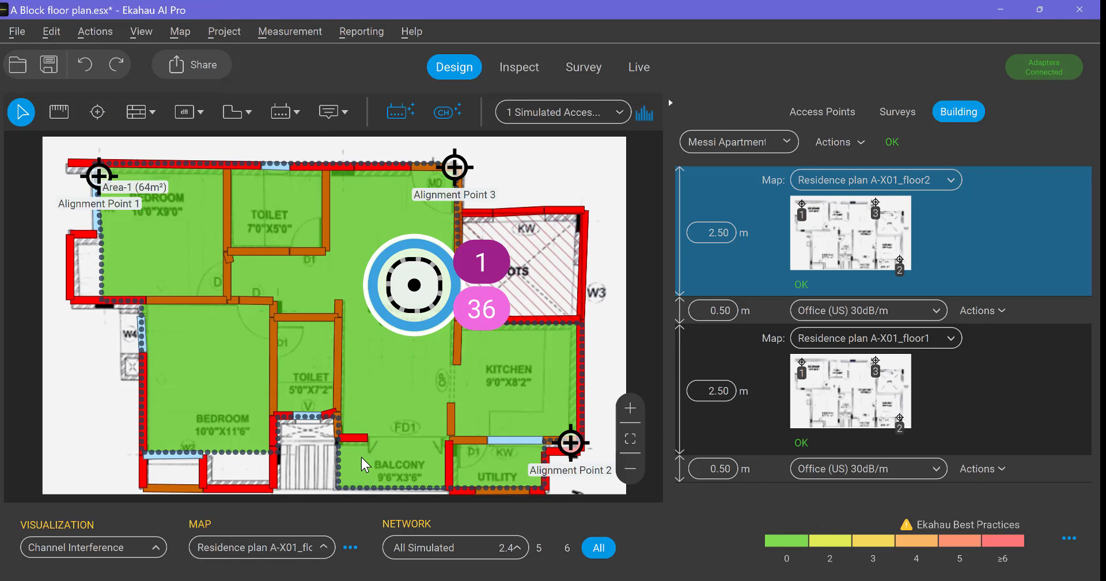
click(856, 401)
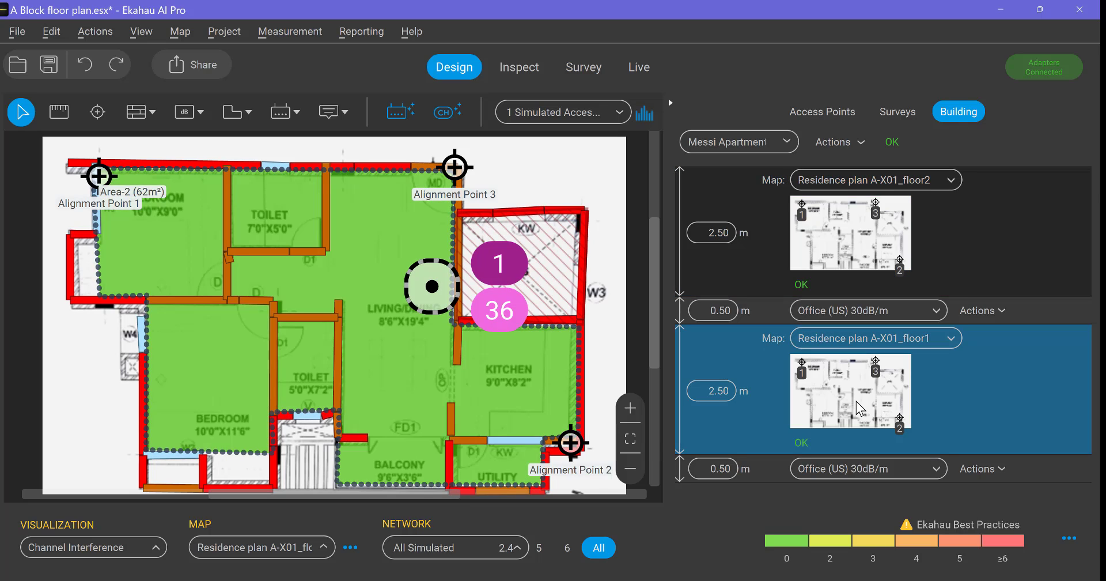
click(849, 243)
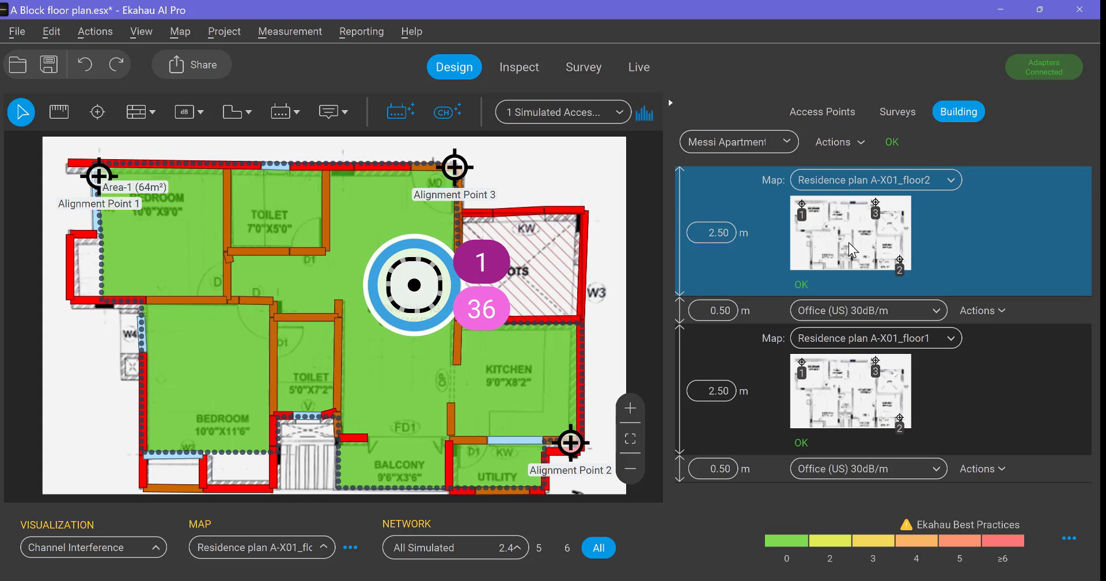
click(853, 400)
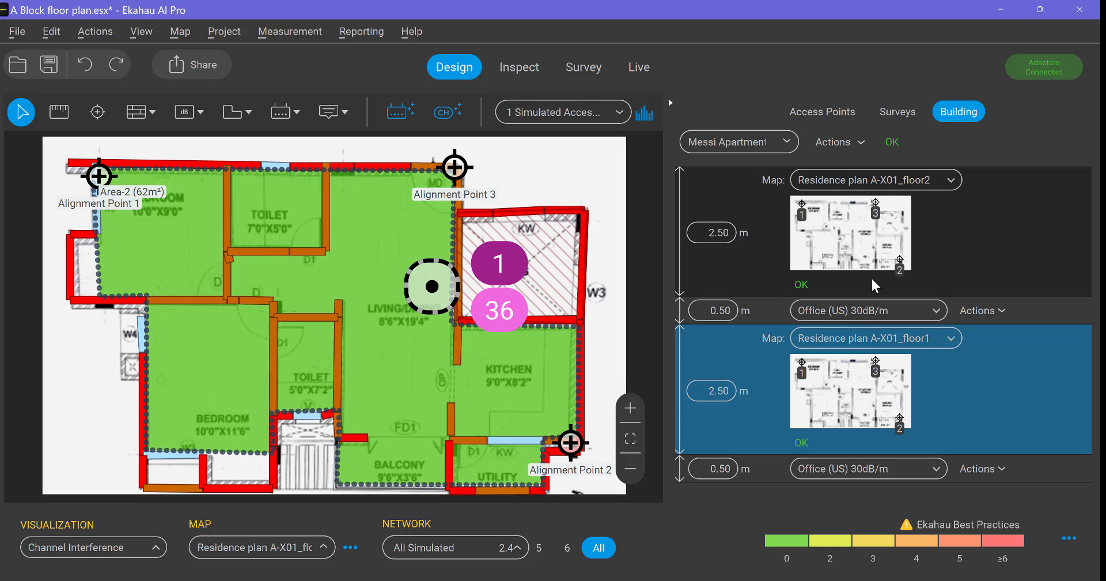
click(873, 246)
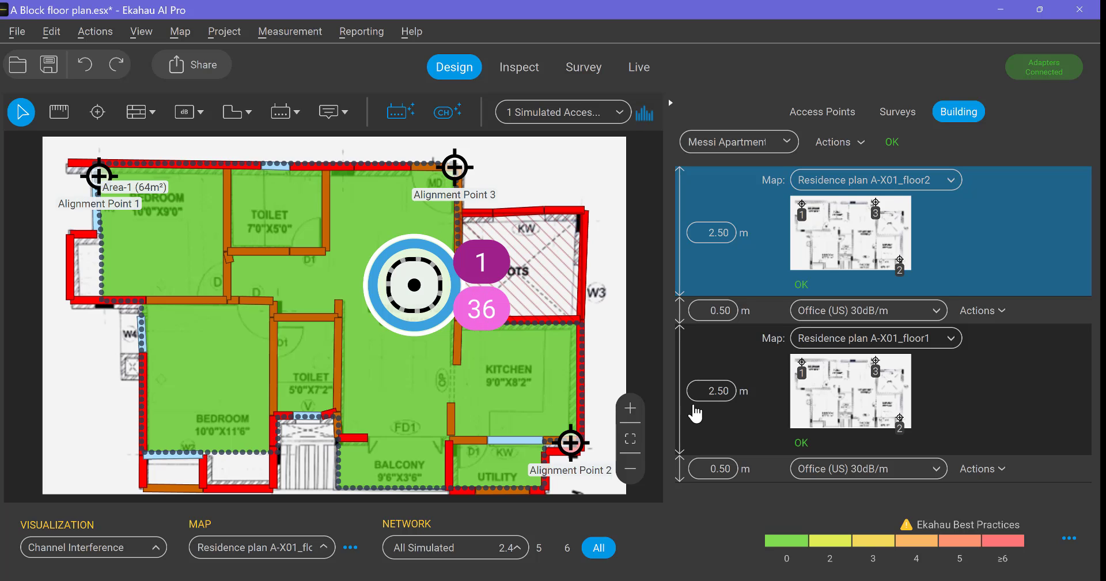
click(893, 399)
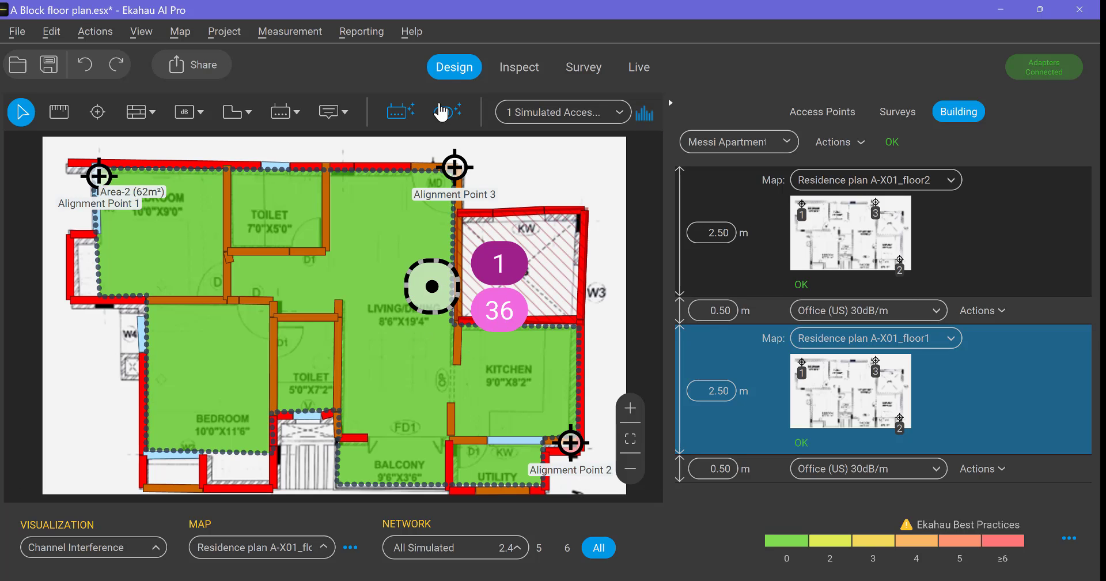
Create a channel plan for My Networks using 2.4 GHz channels 1,6,11 and 20MHz-wide 5 GHz channels, and check both floors' channels
click(441, 118)
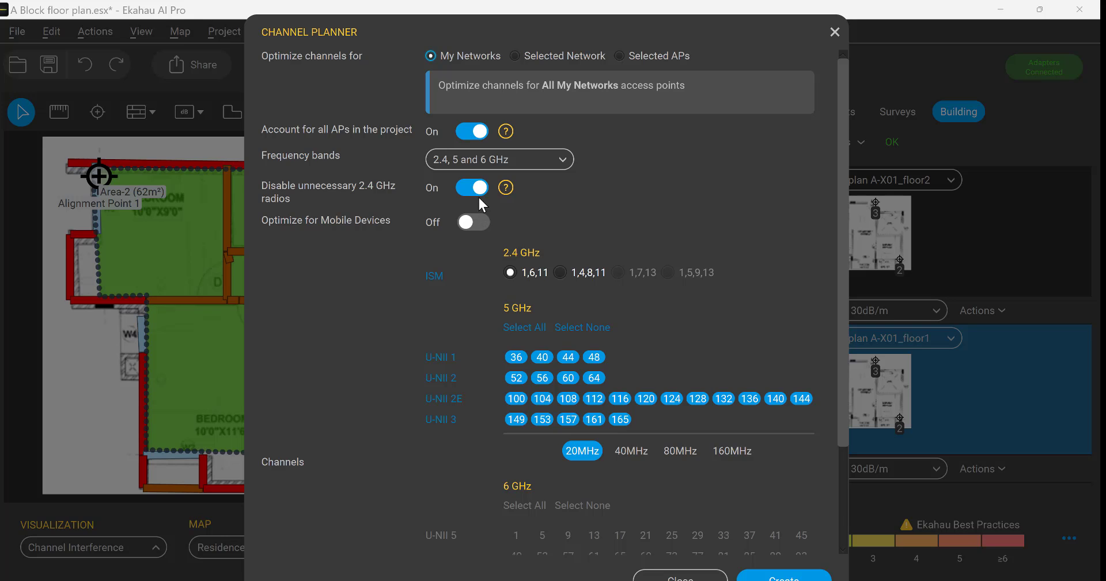
scroll(535, 157, down, 2)
scroll(535, 156, up, 2)
drag(842, 427, 840, 525)
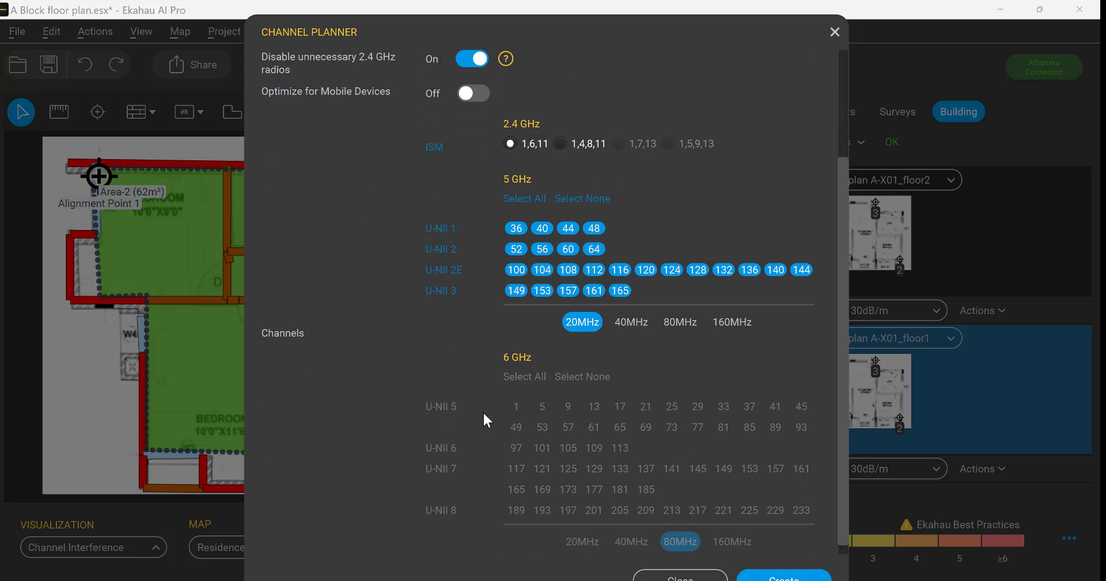
click(792, 578)
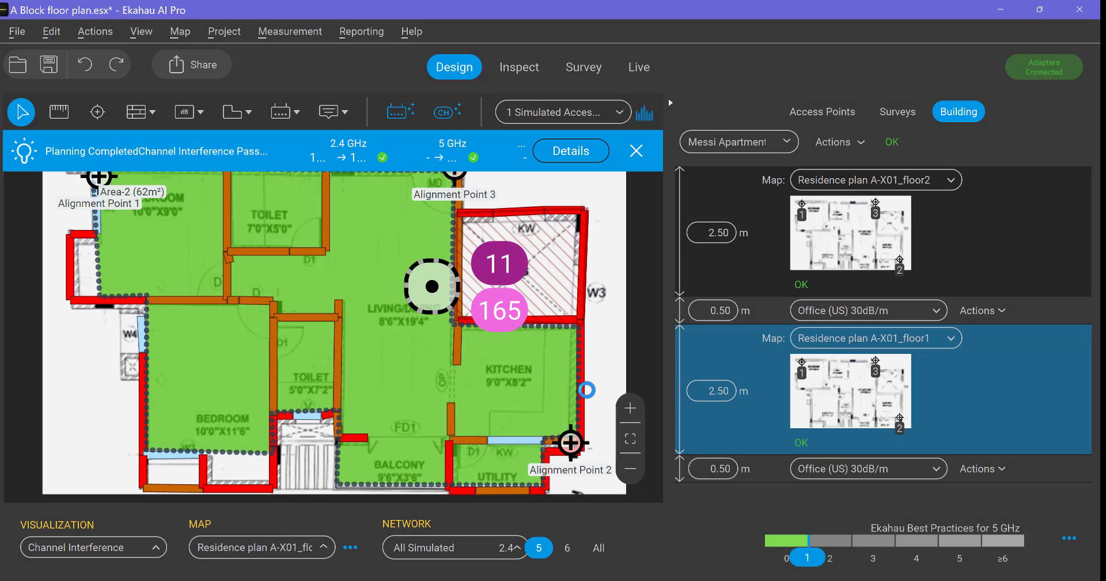
click(858, 260)
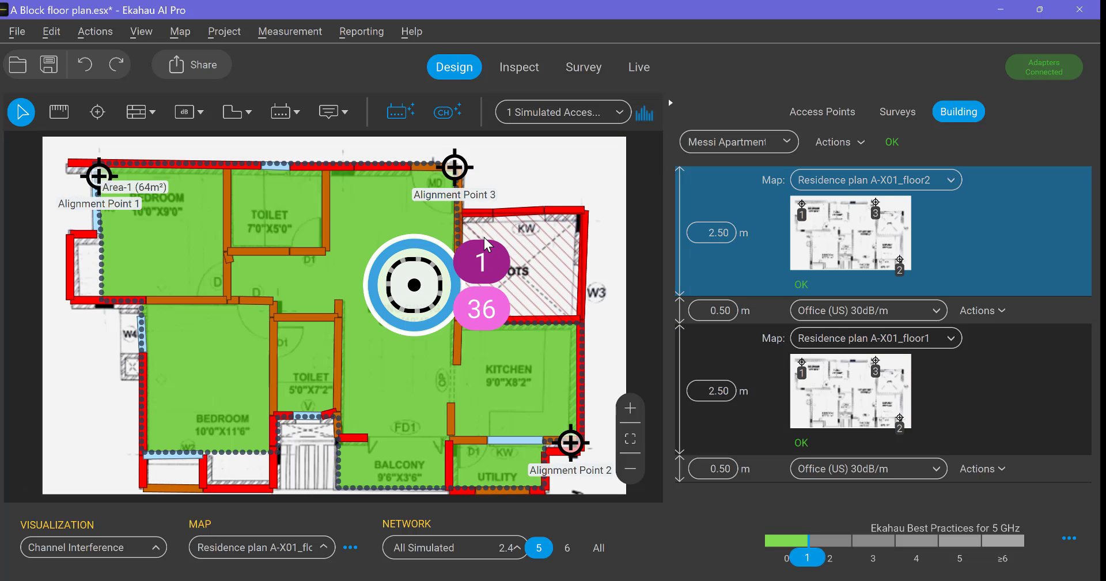
click(811, 370)
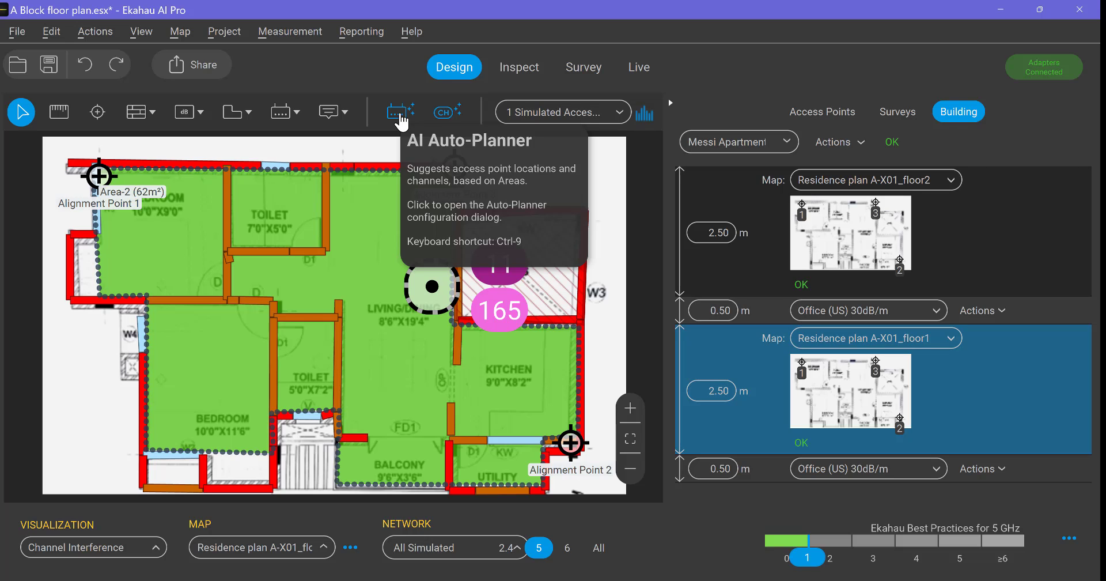
Open the AI Auto-Planner's advanced settings and widen the Floor column of the areas table to fit its map names
click(402, 118)
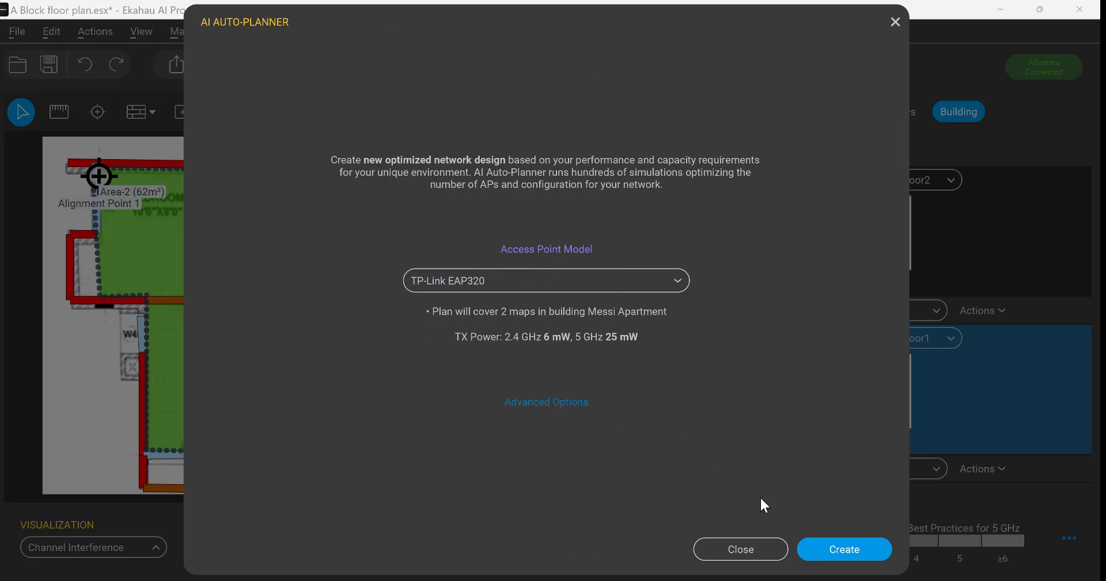
click(565, 407)
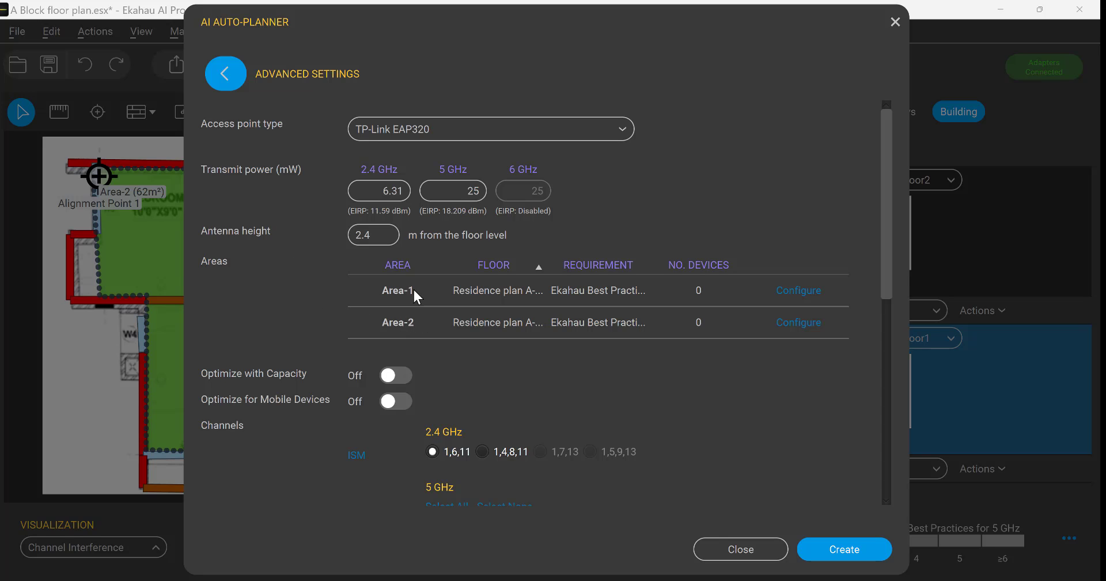
double_click(548, 268)
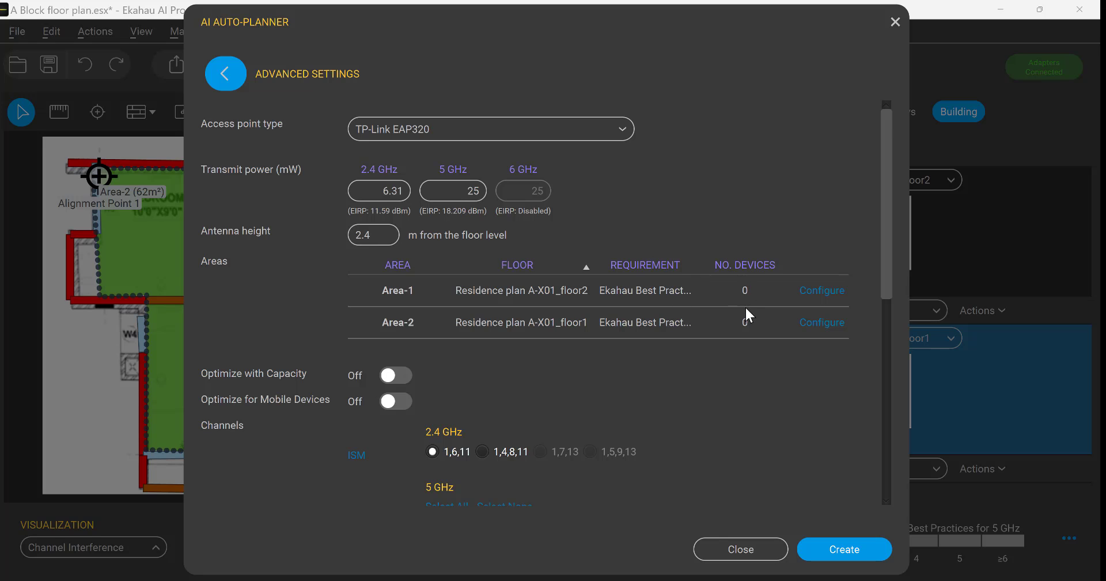
Review Area-1's colour and coverage profile options and add a capacity requirement of 50 Generic Laptop devices with Background Sync
click(823, 292)
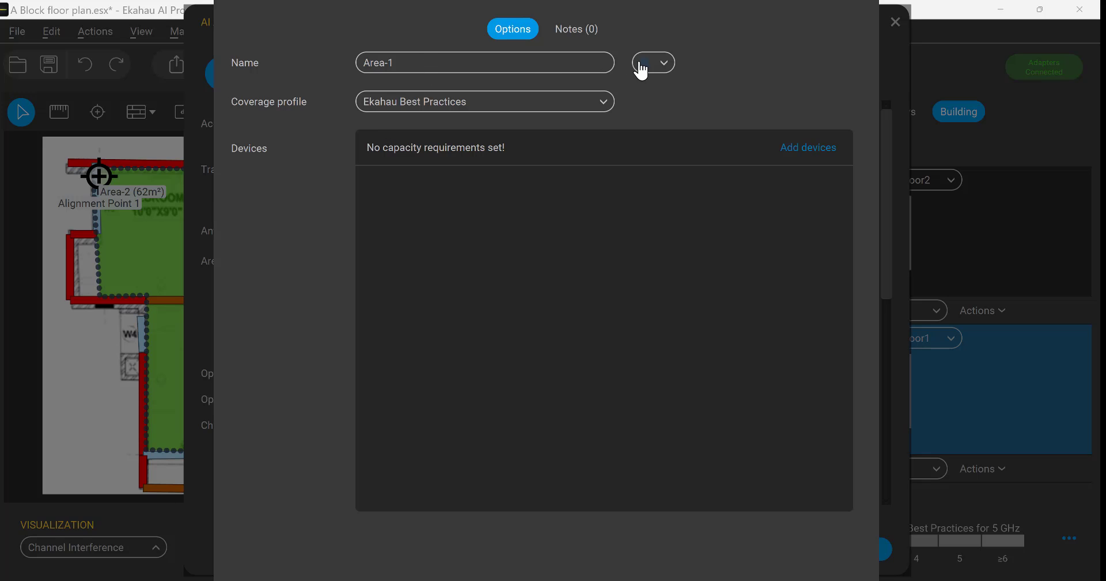
click(667, 70)
click(732, 60)
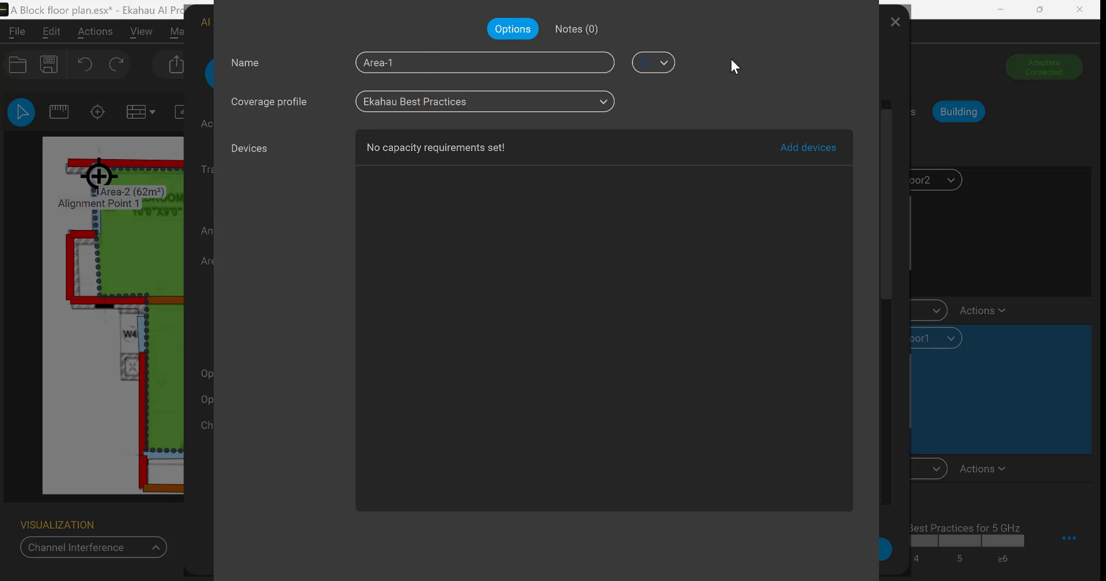
click(657, 65)
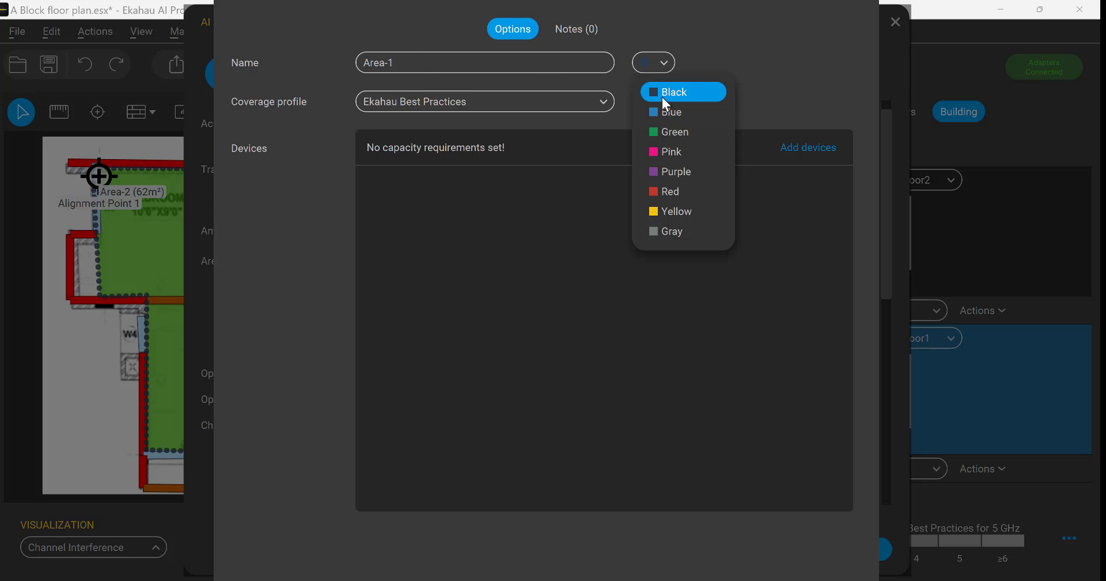
click(756, 56)
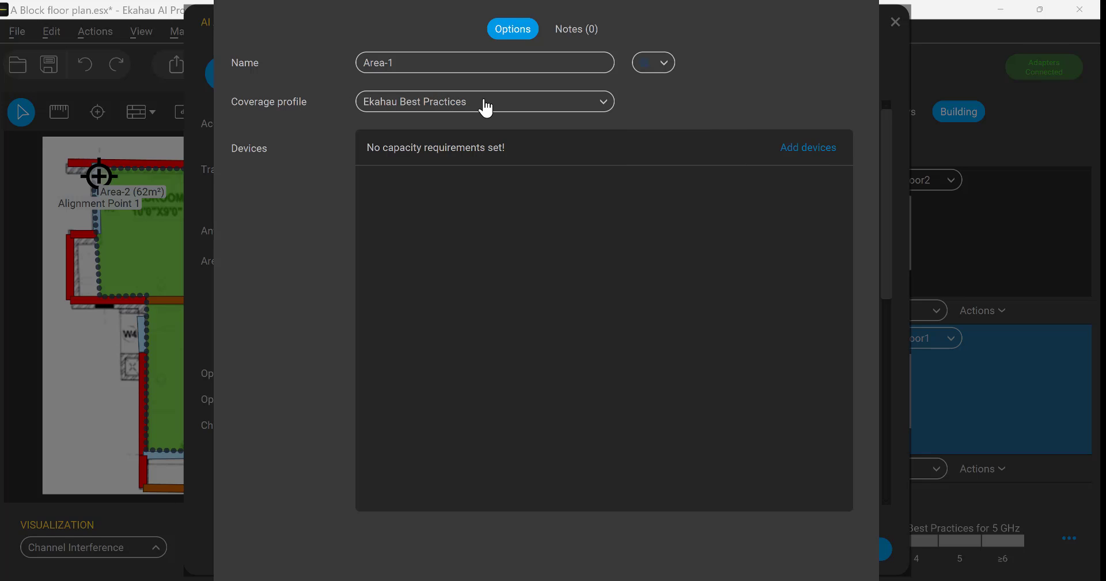
click(487, 107)
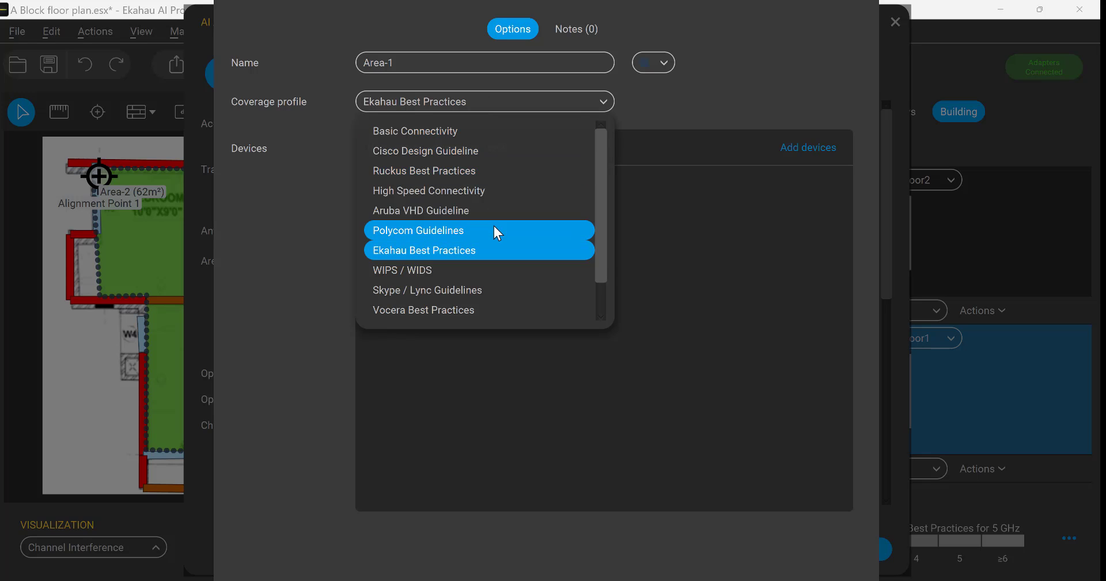
click(671, 113)
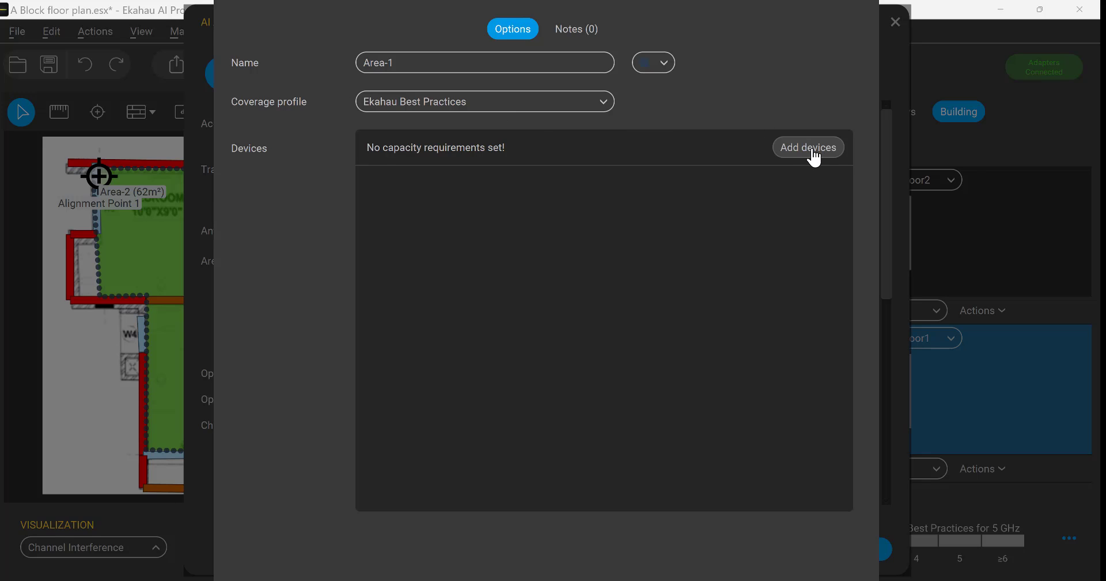
click(809, 147)
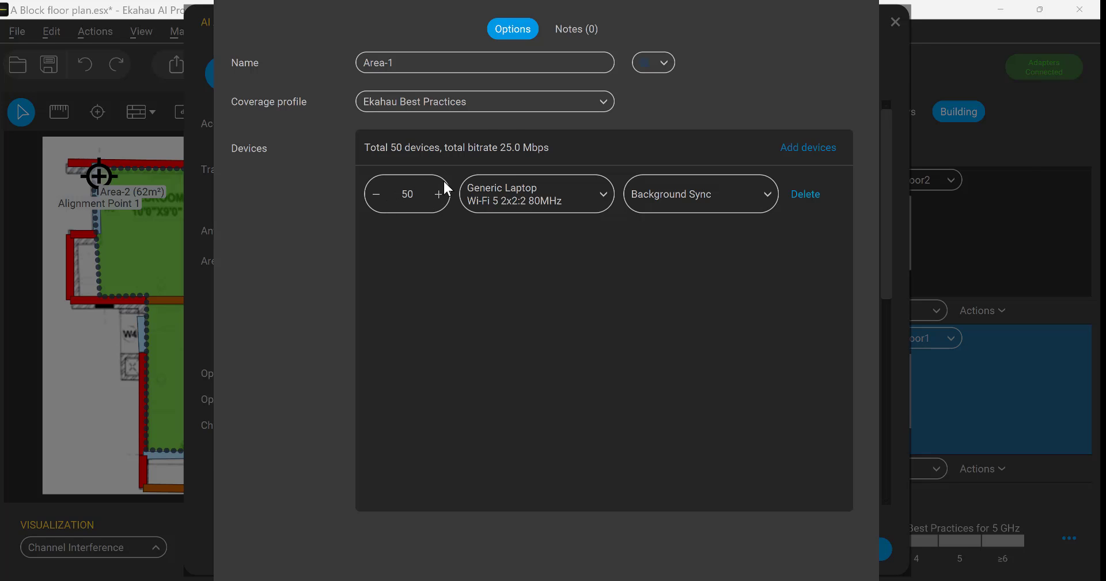
click(18, 32)
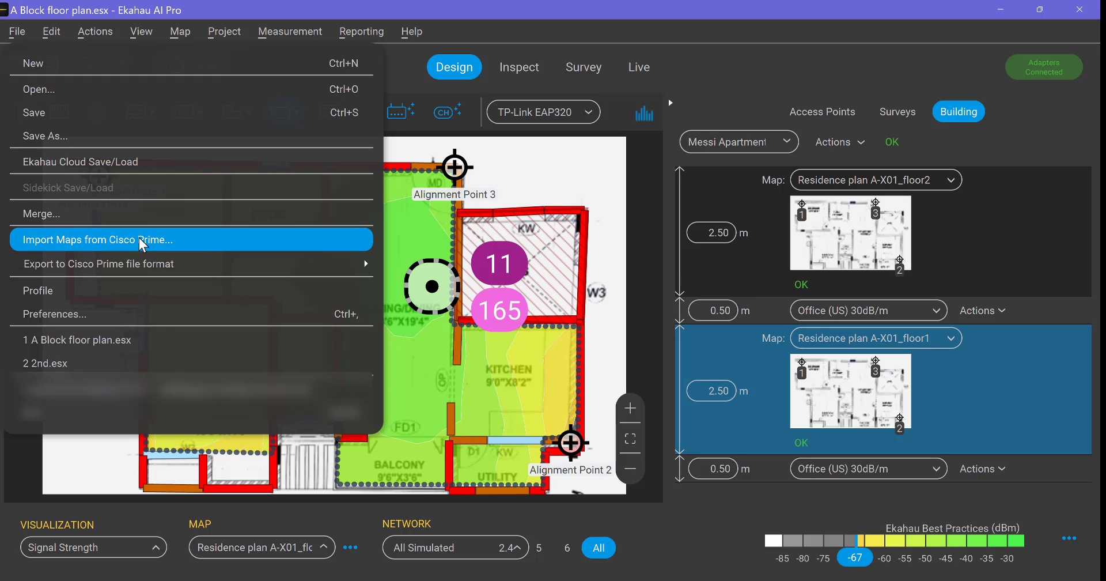
mouse_move(150, 271)
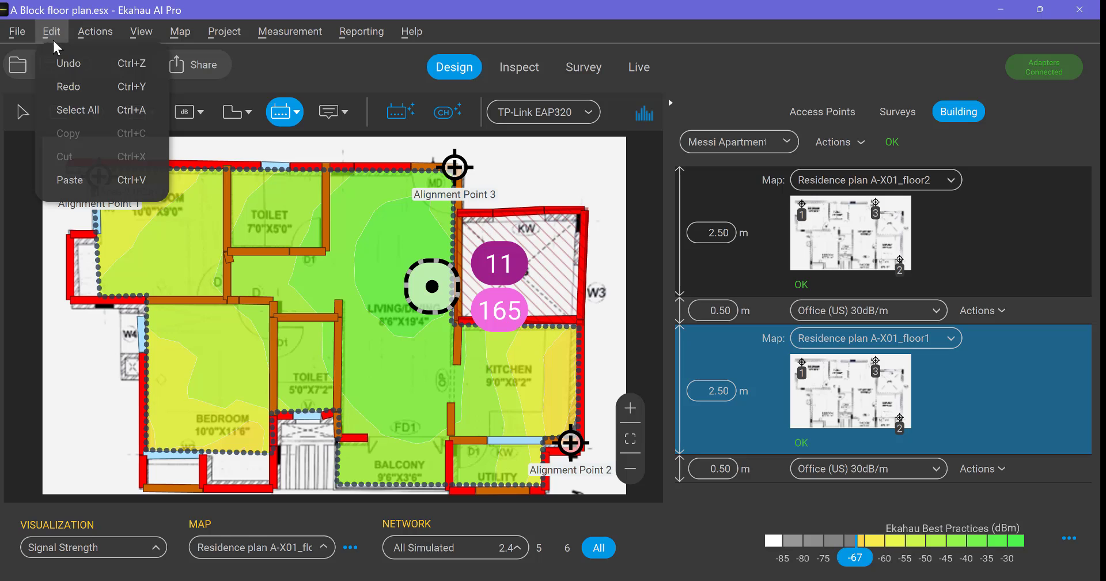
mouse_move(98, 41)
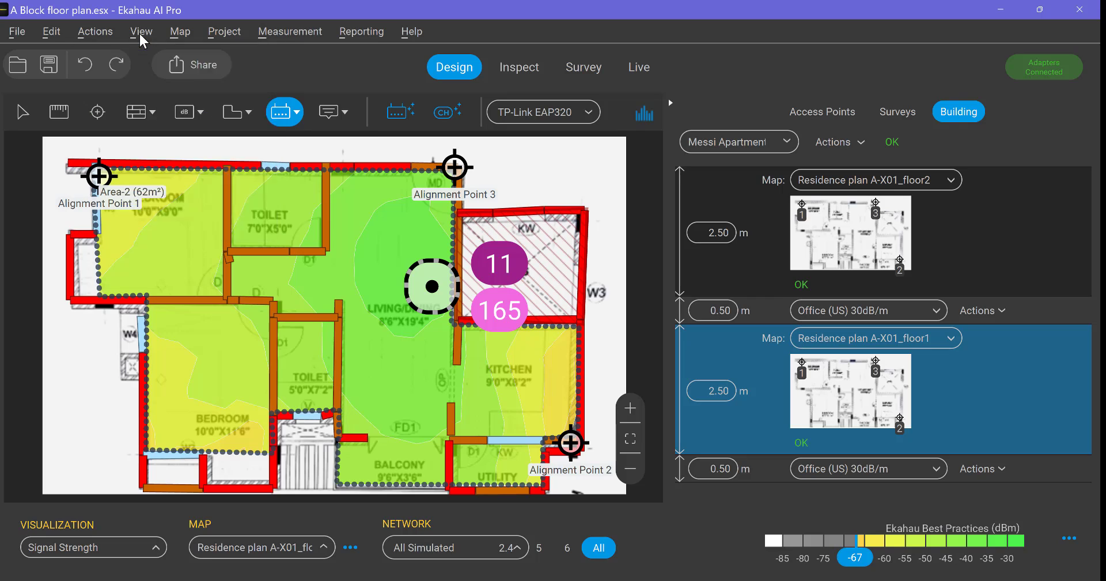
Hide the areas and their labels on the floor1 map
mouse_move(140, 33)
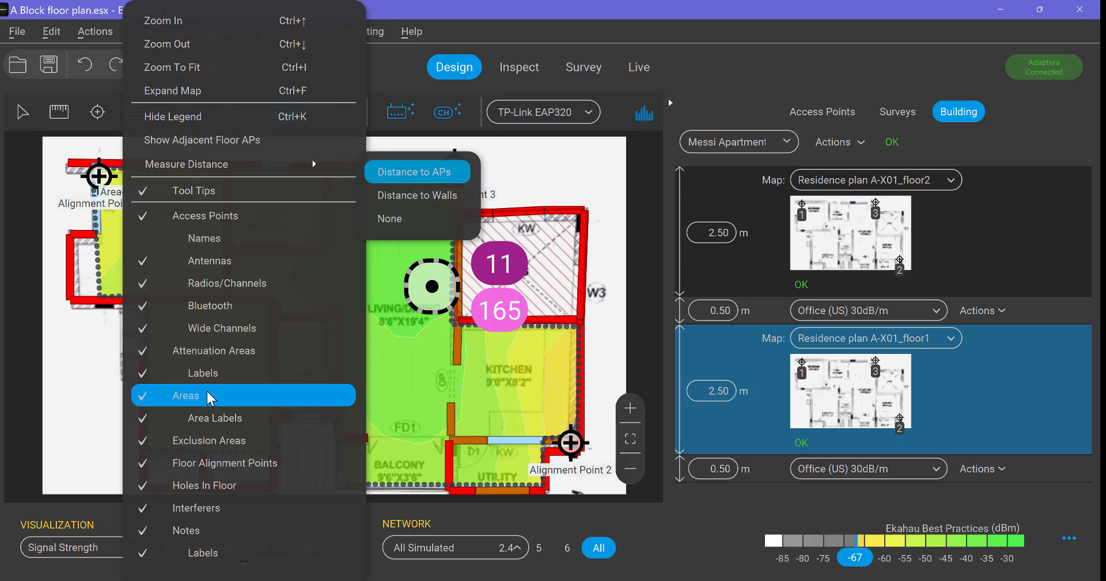
click(174, 397)
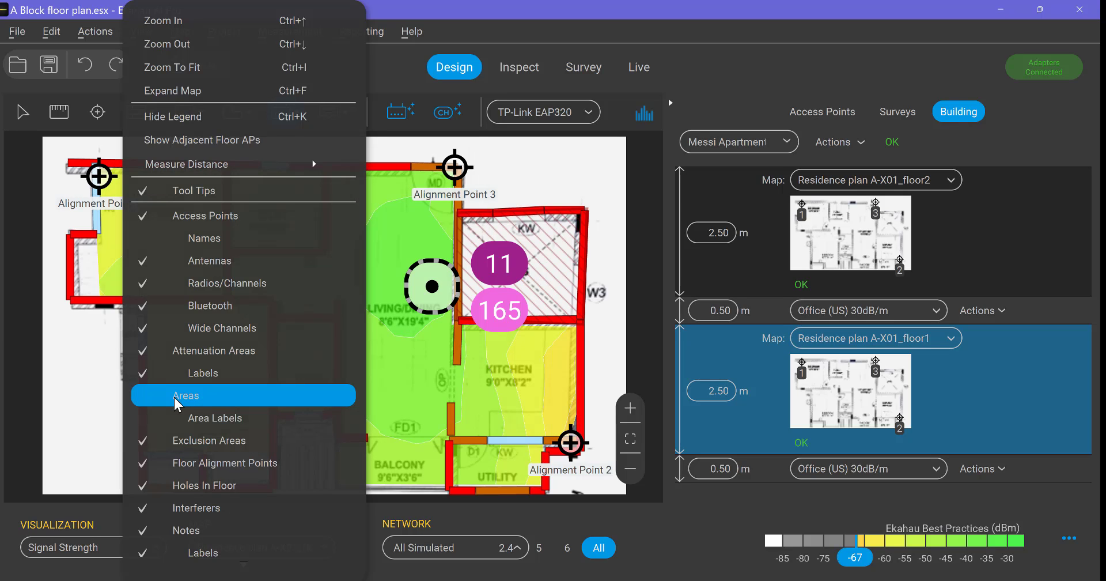
scroll(174, 397, down, 1)
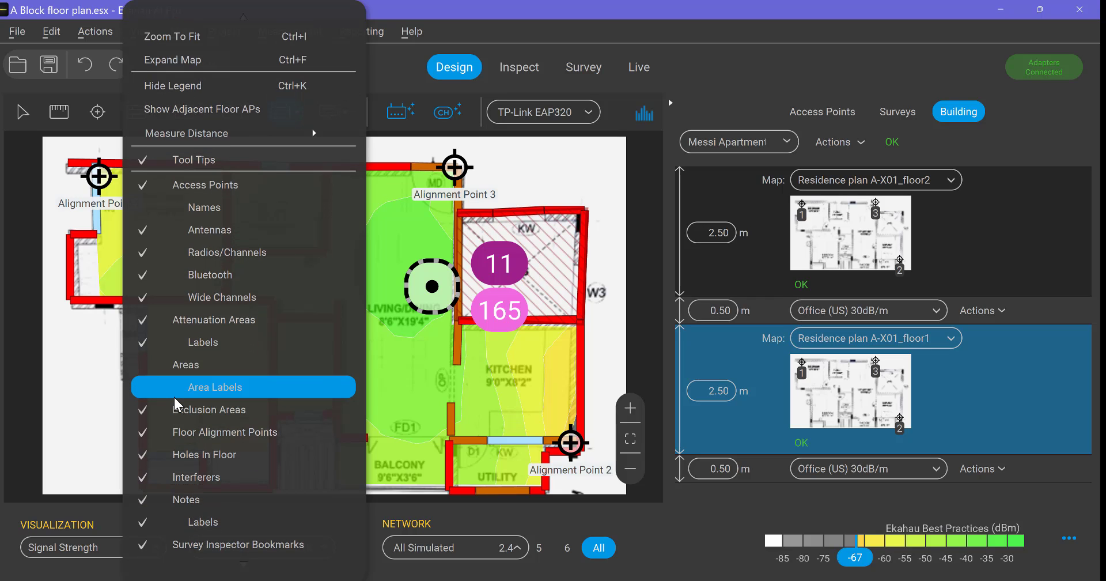
scroll(174, 396, up, 1)
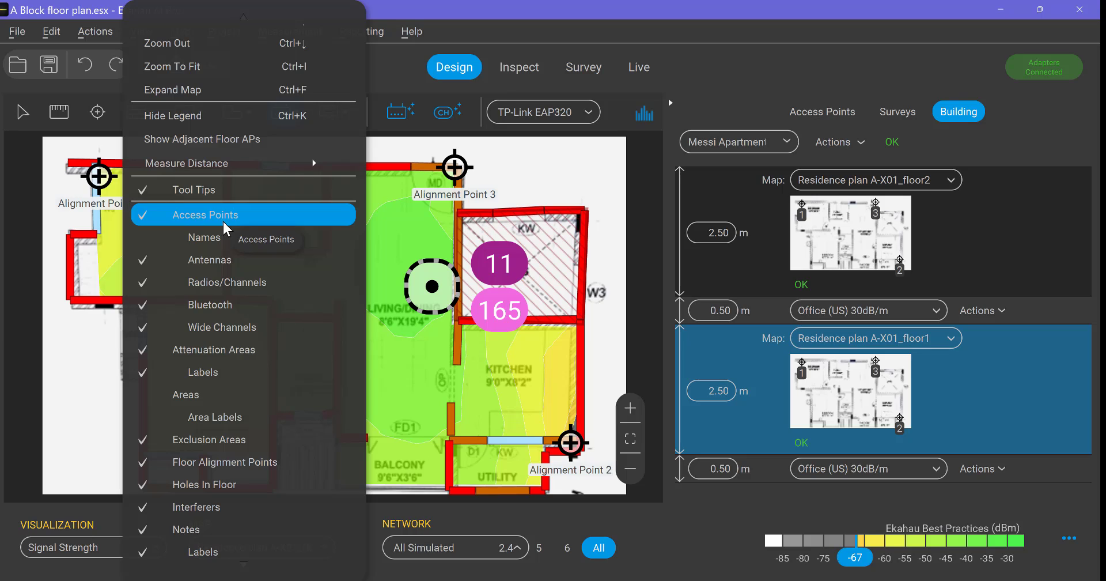
Hide the access points on the floor1 map and display them again with their names
click(222, 220)
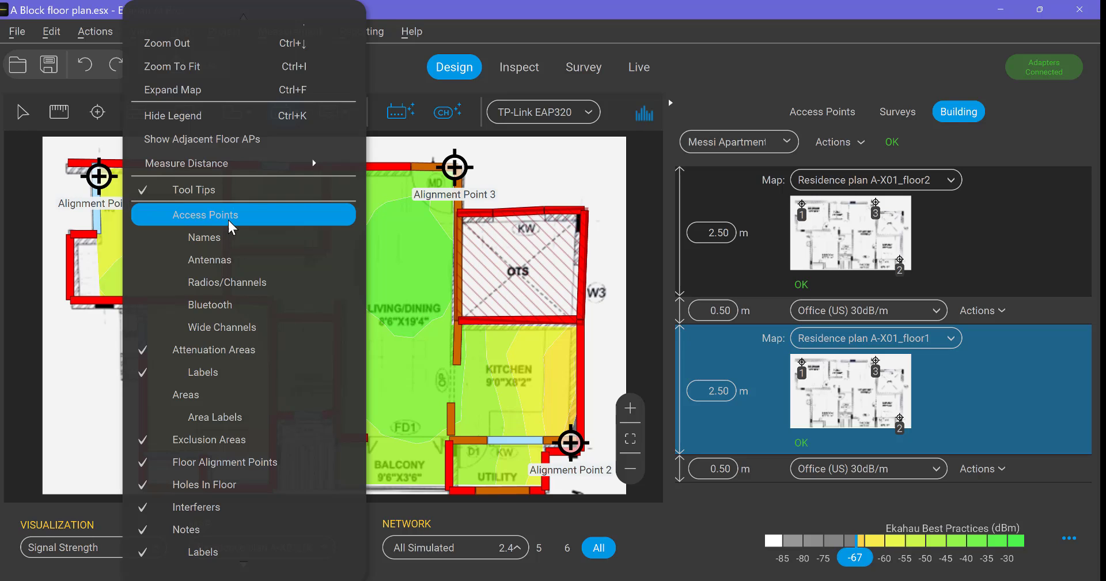
click(185, 219)
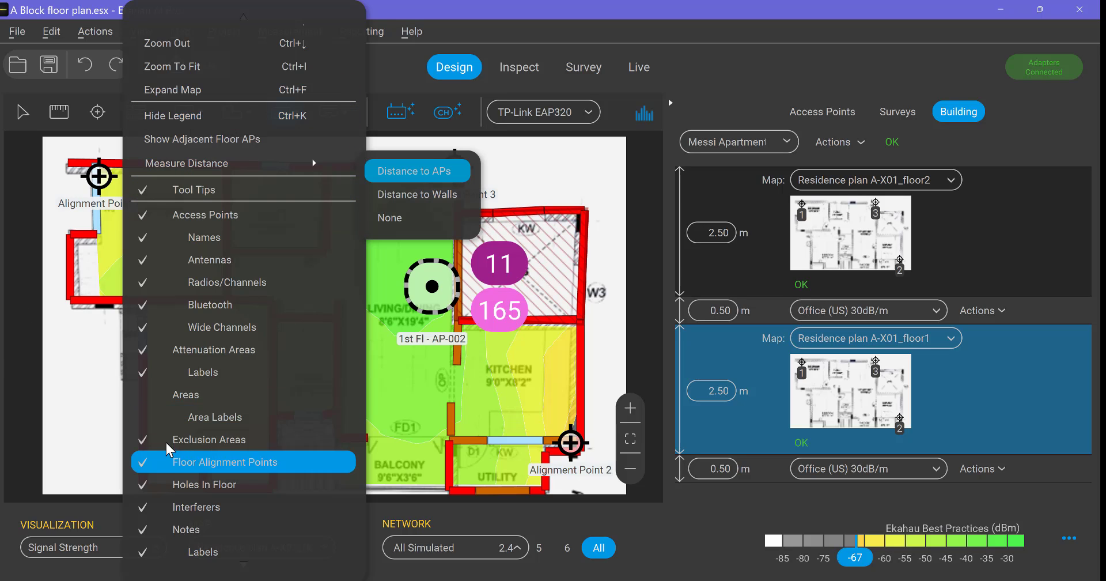
scroll(164, 415, down, 3)
scroll(158, 413, down, 2)
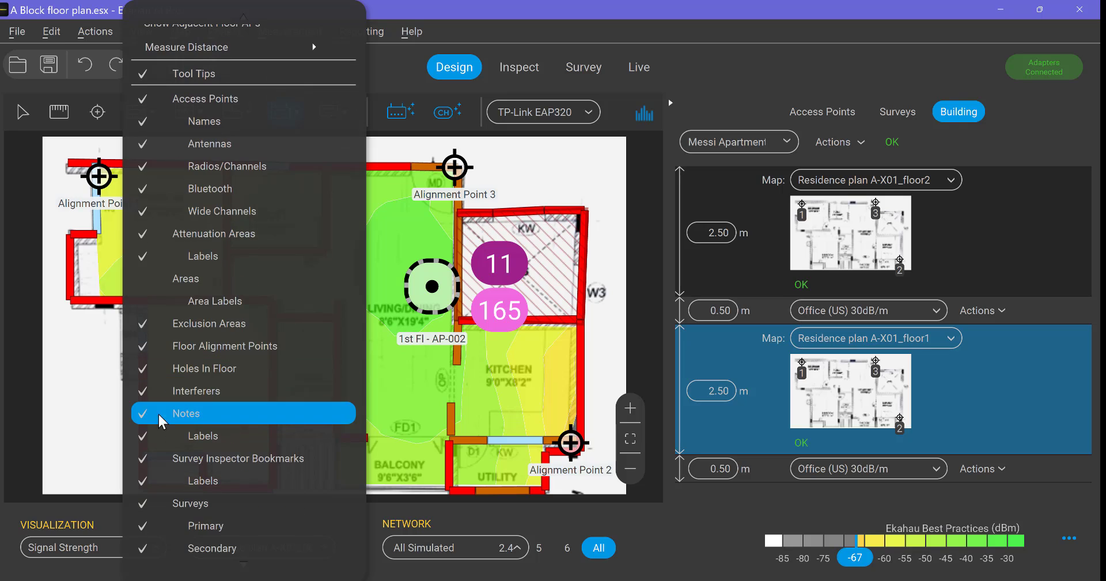
click(6, 378)
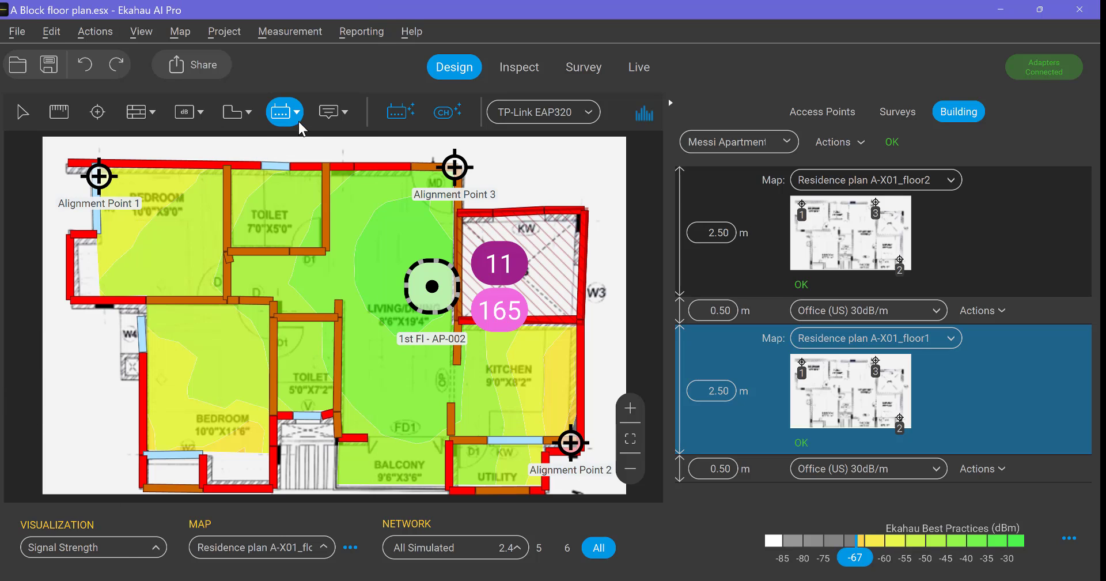
Examine the per-band criteria of the Ekahau Best Practices coverage requirement
click(179, 35)
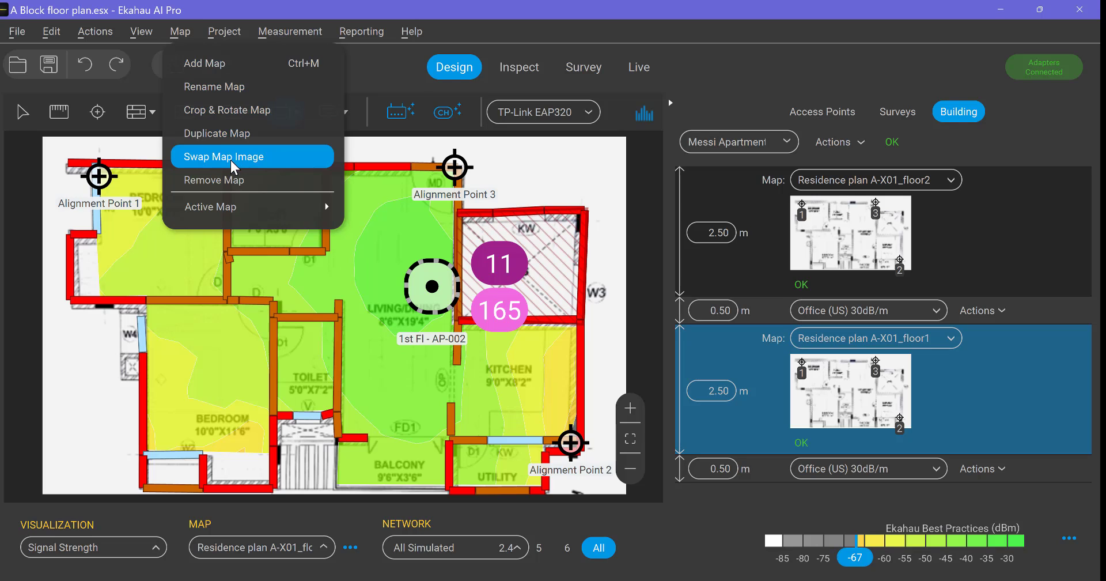
mouse_move(223, 33)
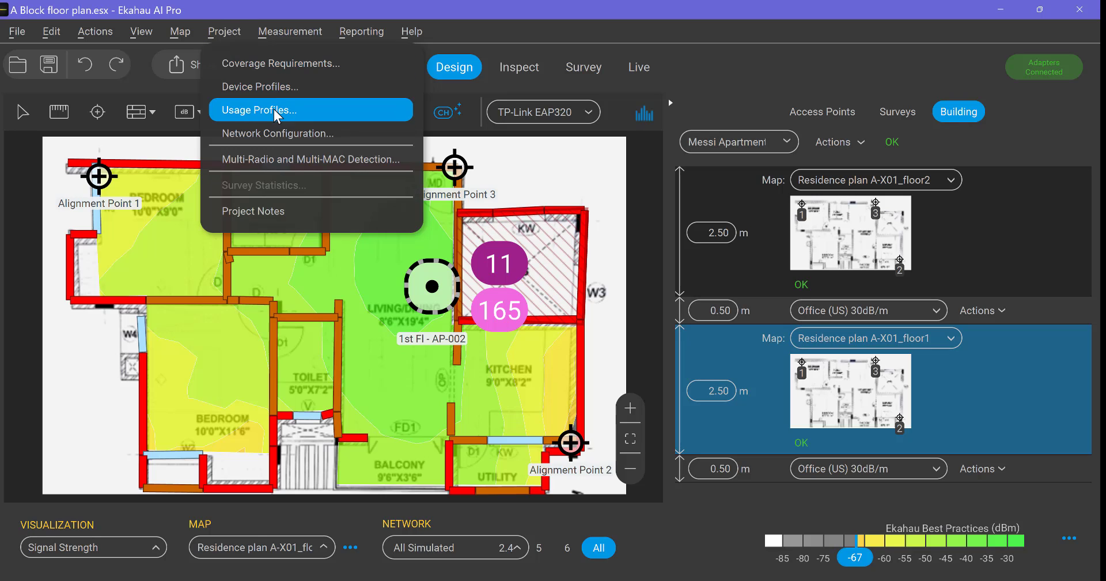
click(289, 66)
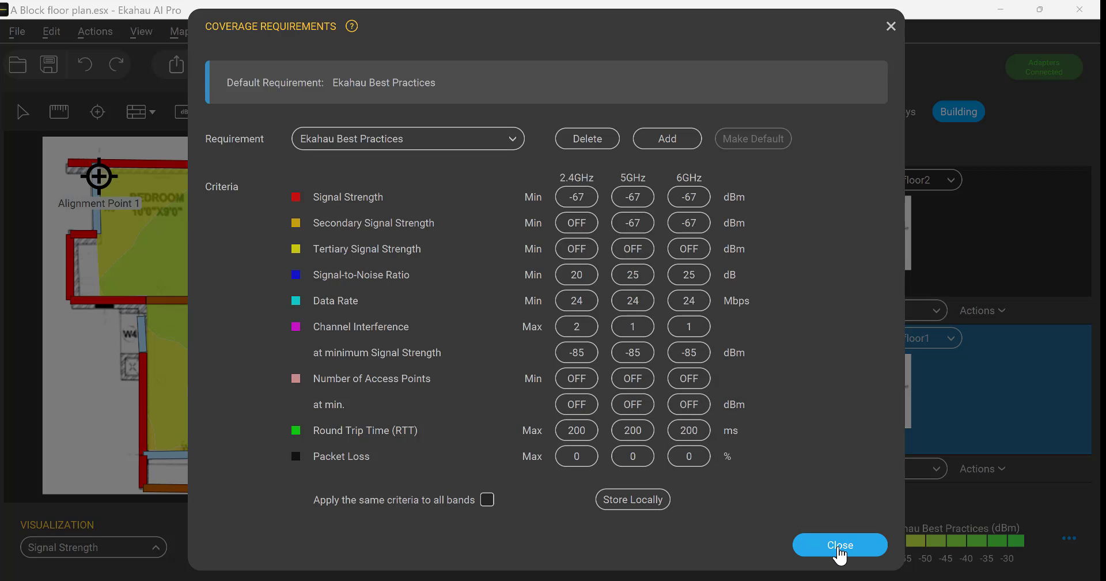
click(840, 548)
Examine the Generic Tablet device profile and browse the other available device profiles
click(283, 36)
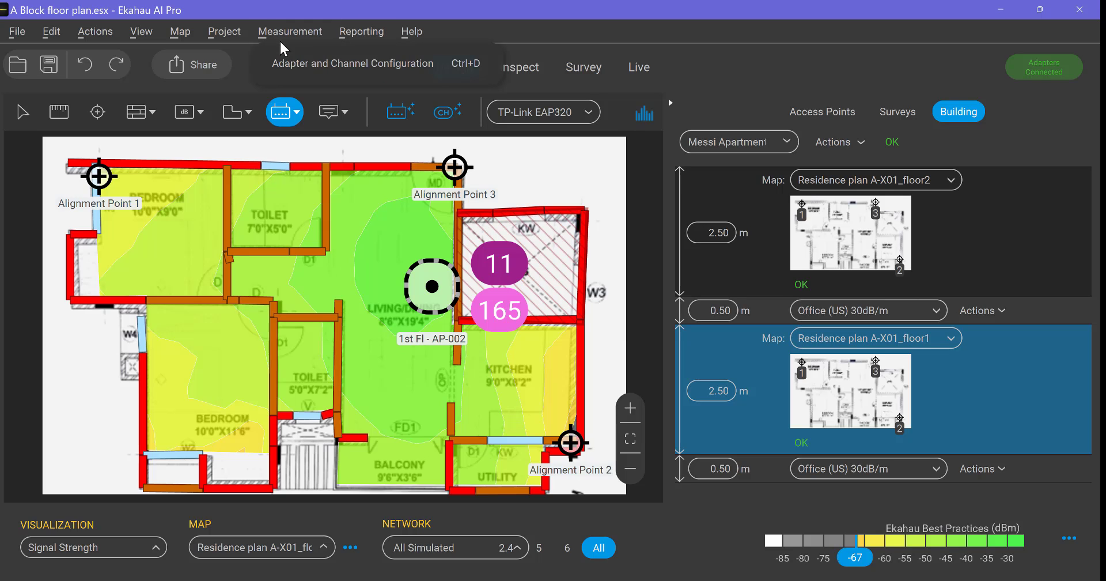
click(280, 32)
click(225, 36)
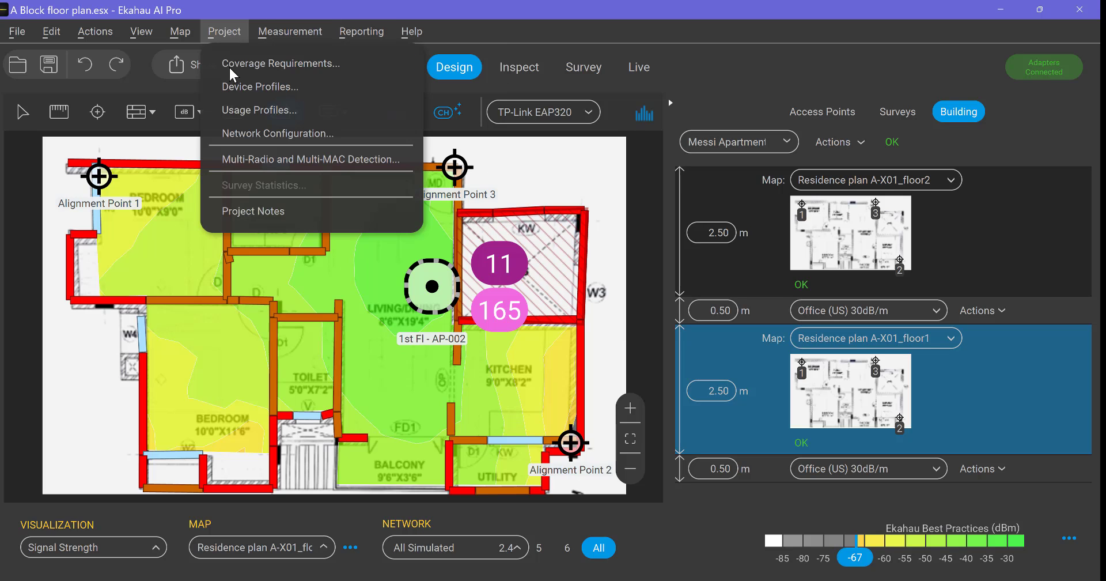
click(258, 88)
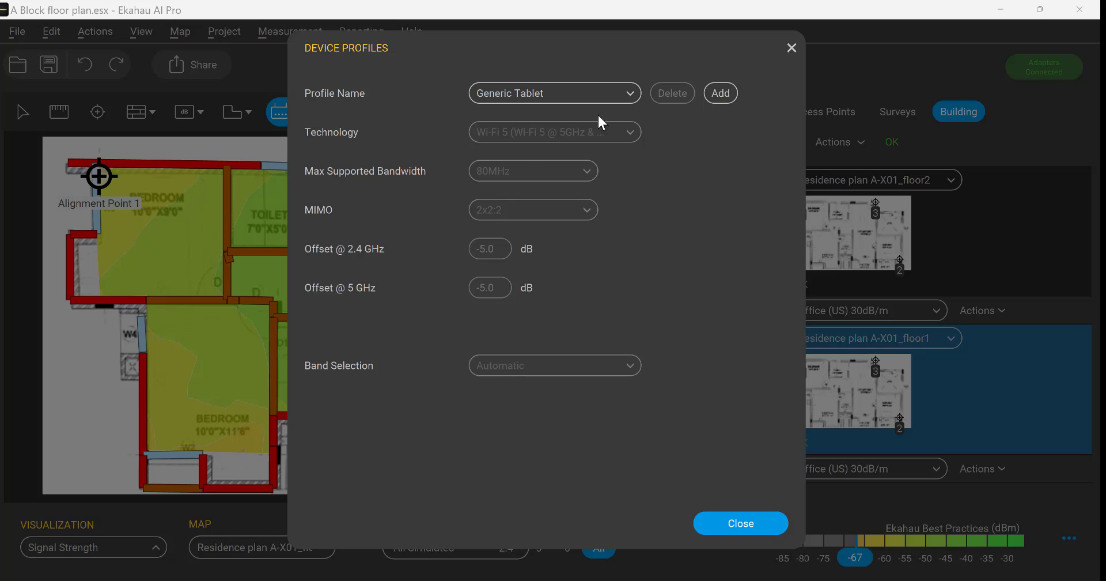
click(633, 99)
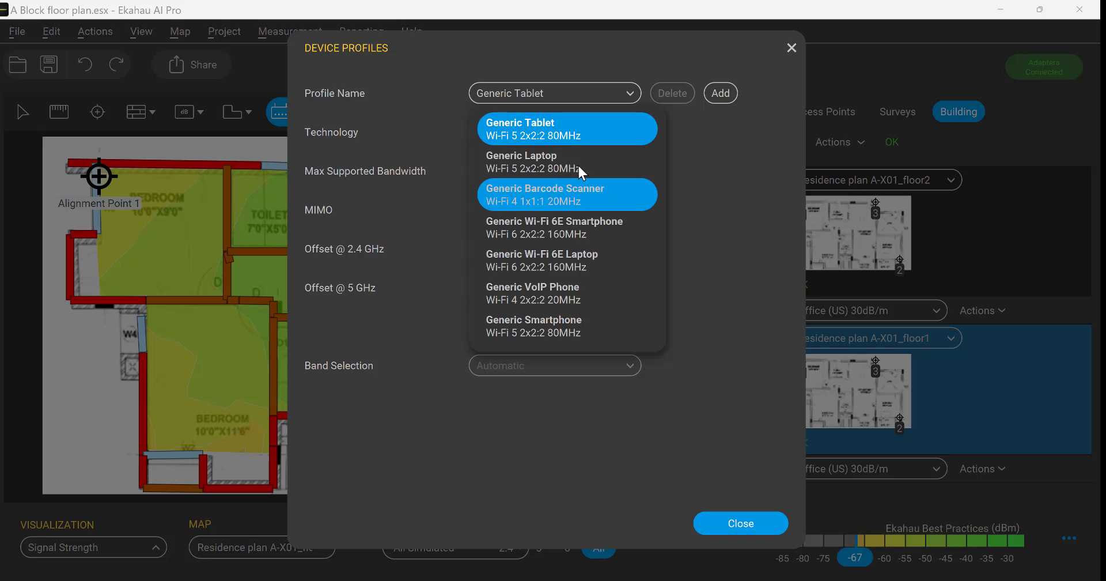
click(669, 171)
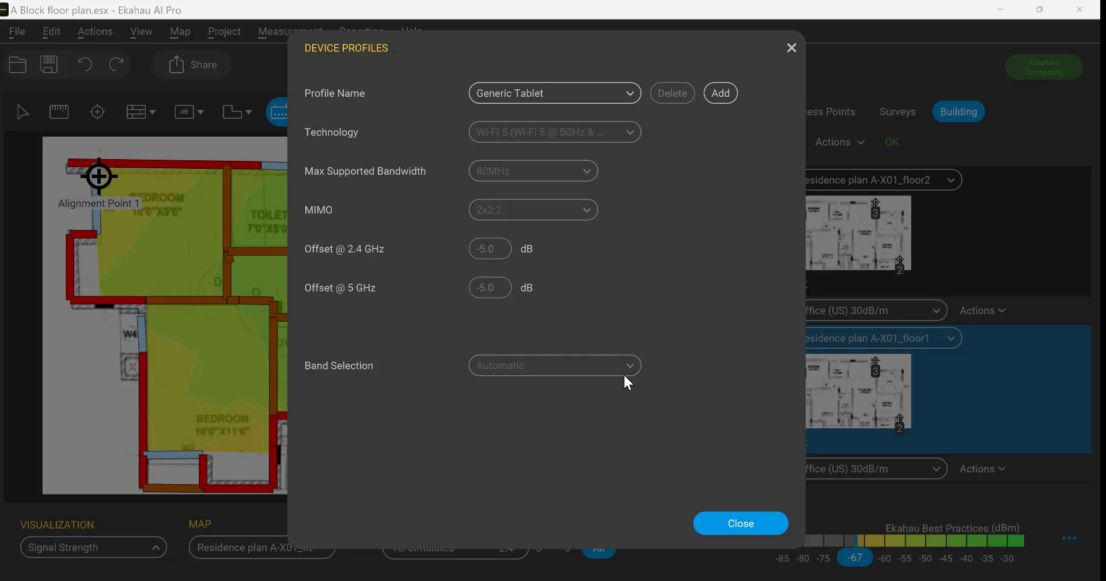
click(741, 523)
Examine the applications assigned to the Very Low SLA (256 Kbps) usage profile
click(222, 36)
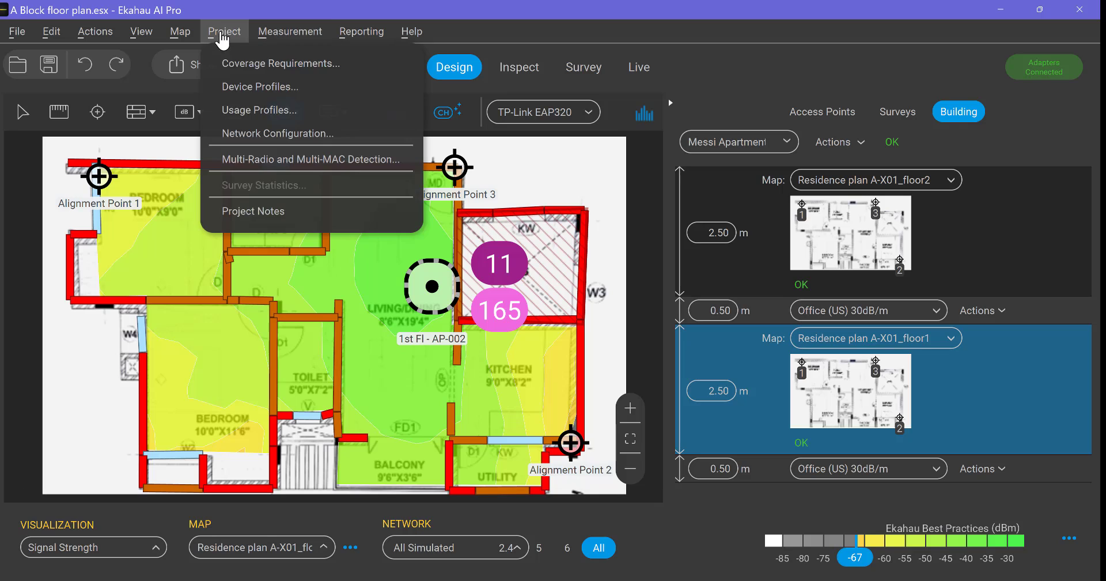
click(254, 110)
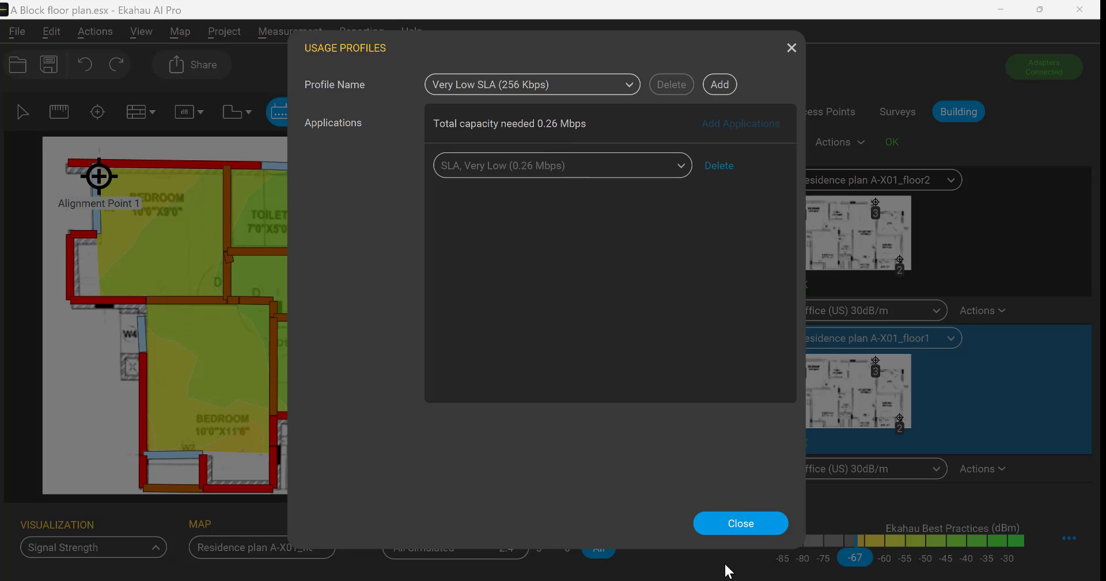
click(741, 522)
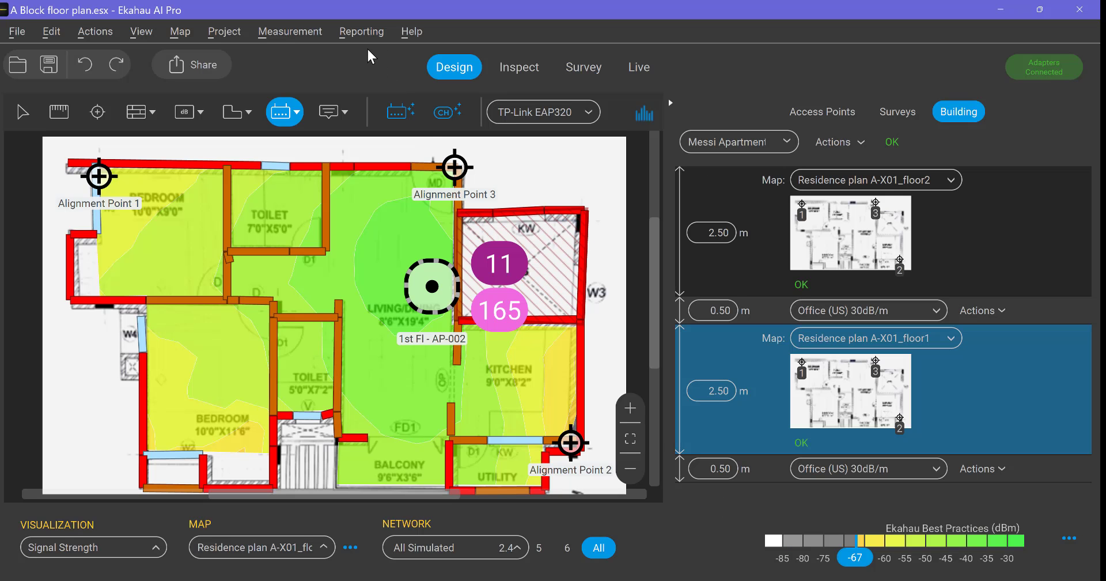
click(275, 39)
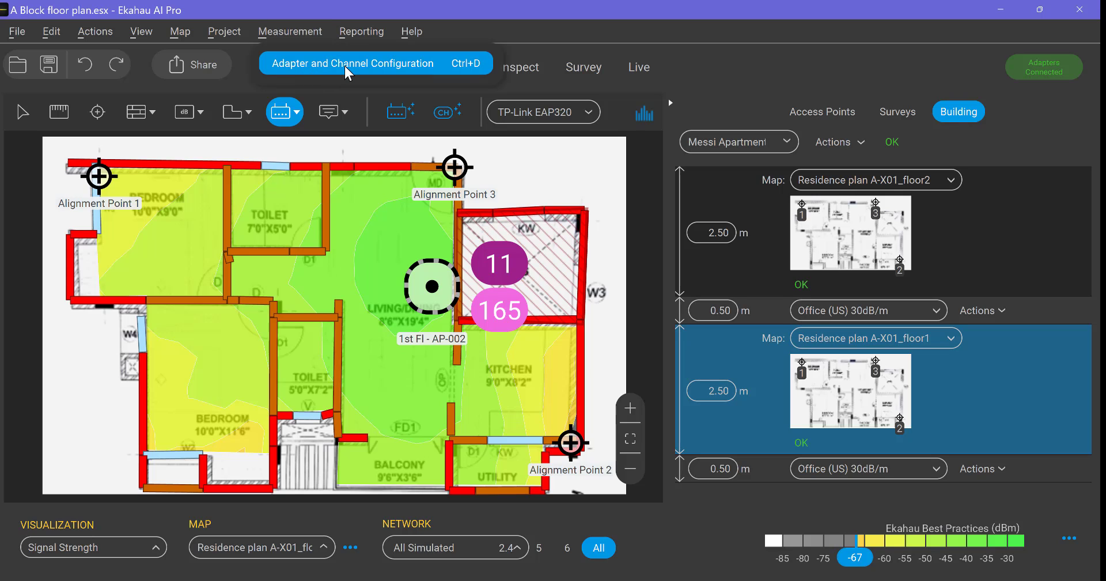
click(297, 35)
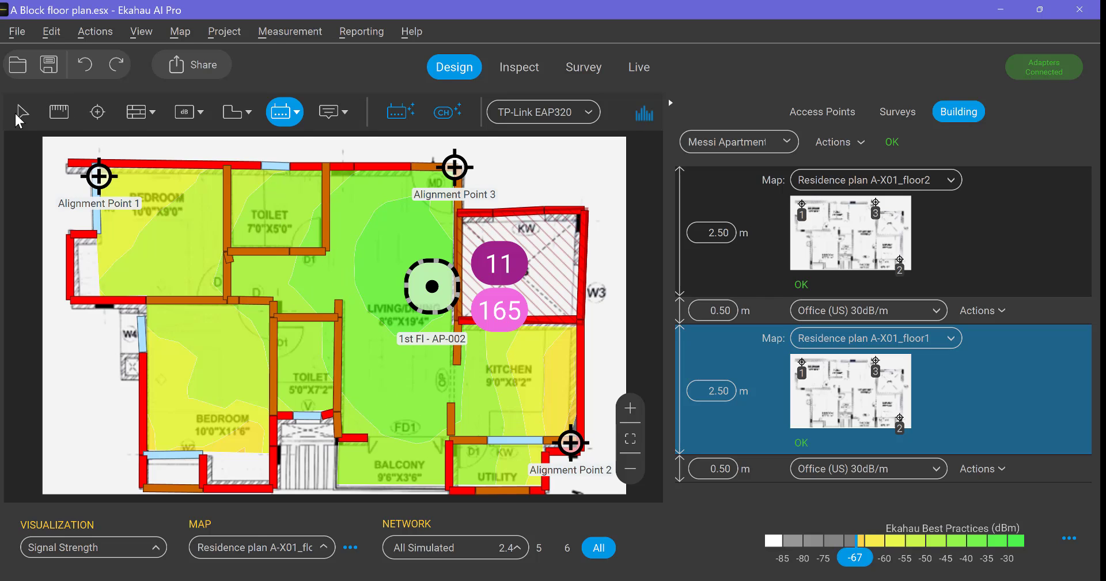
Open the One-Click Reporting setup and review its bands, floors, sections, paper size and document format options
click(18, 113)
click(360, 34)
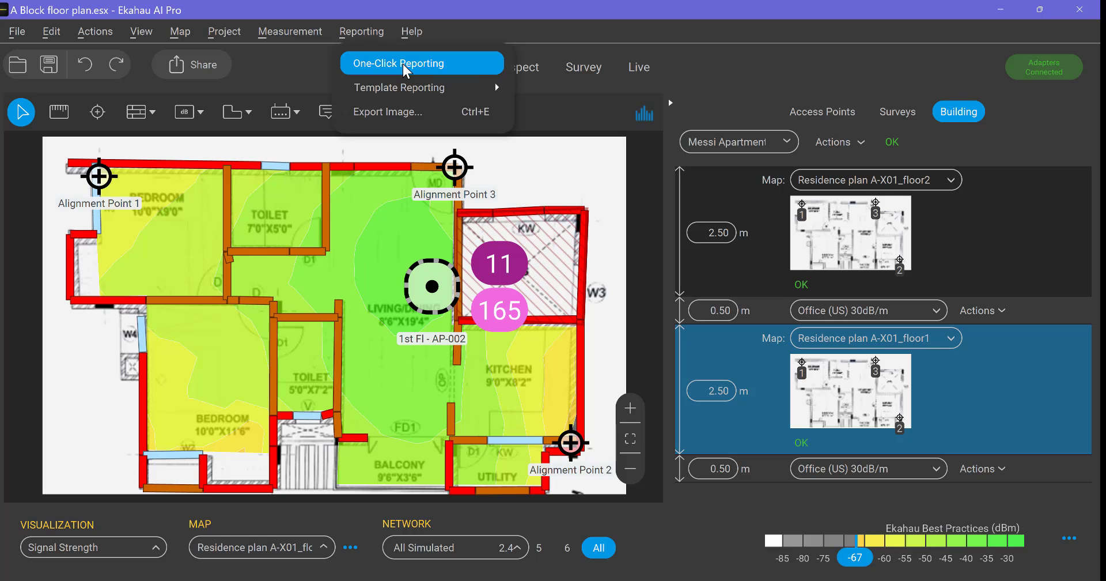
click(381, 69)
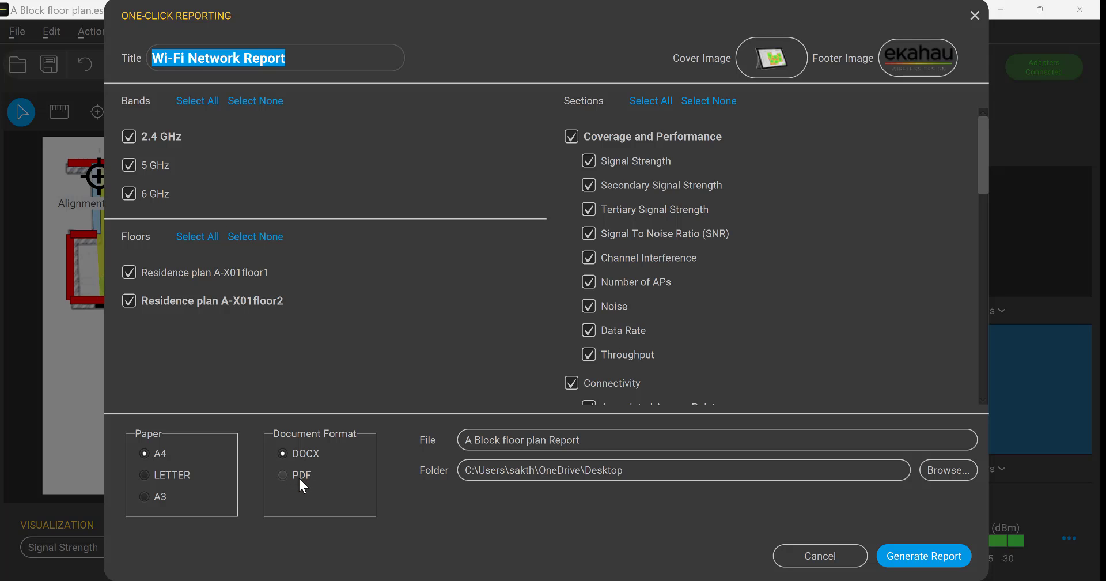
key(Return)
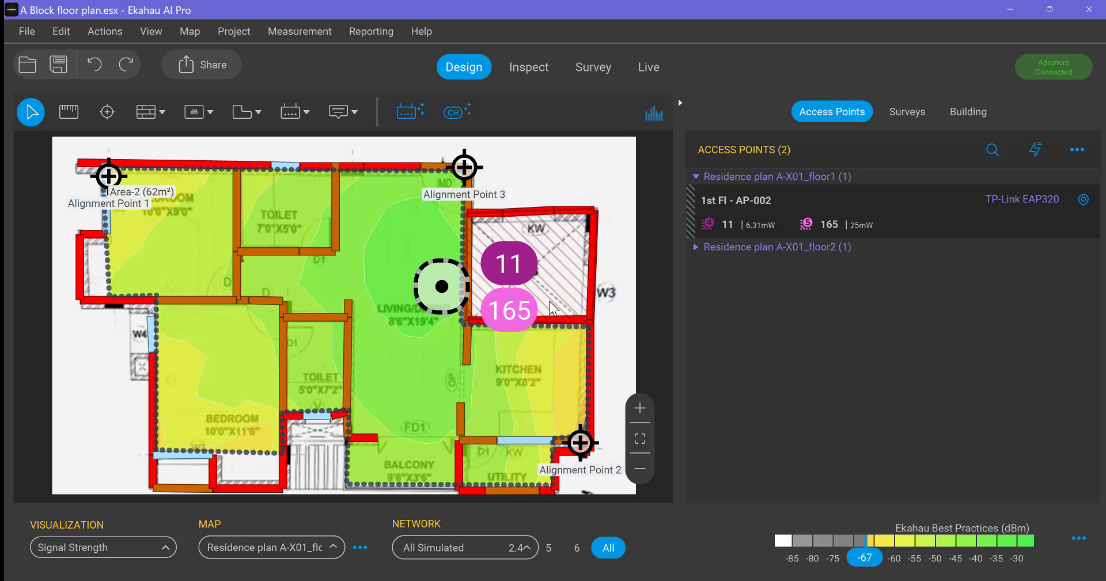
mouse_move(443, 230)
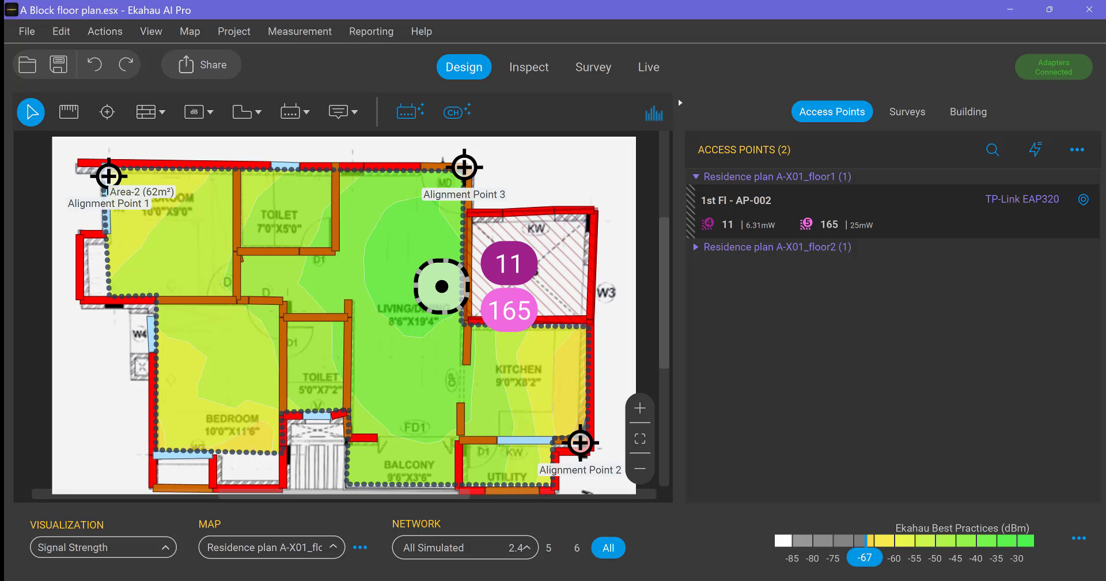
mouse_move(615, 580)
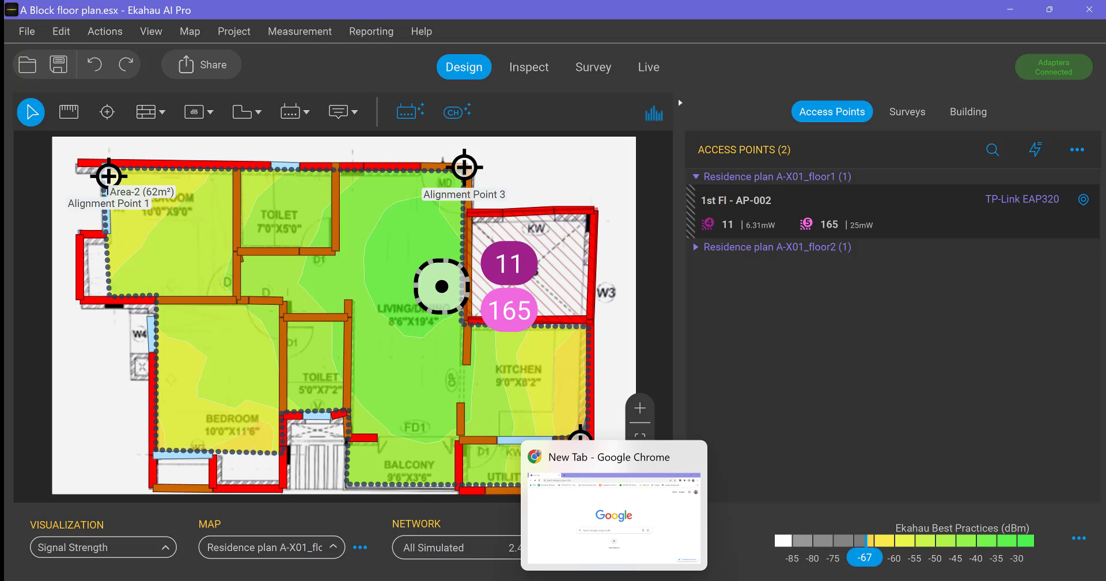
Switch to Google Chrome and search Google for "ekahau design mcqs"
click(615, 580)
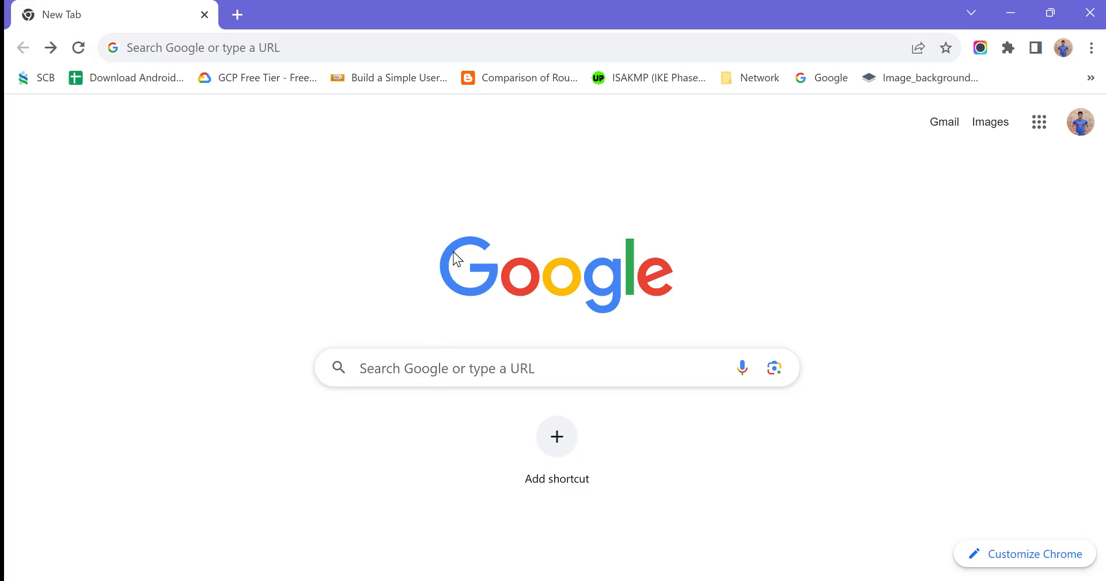
click(411, 373)
text(ekaha)
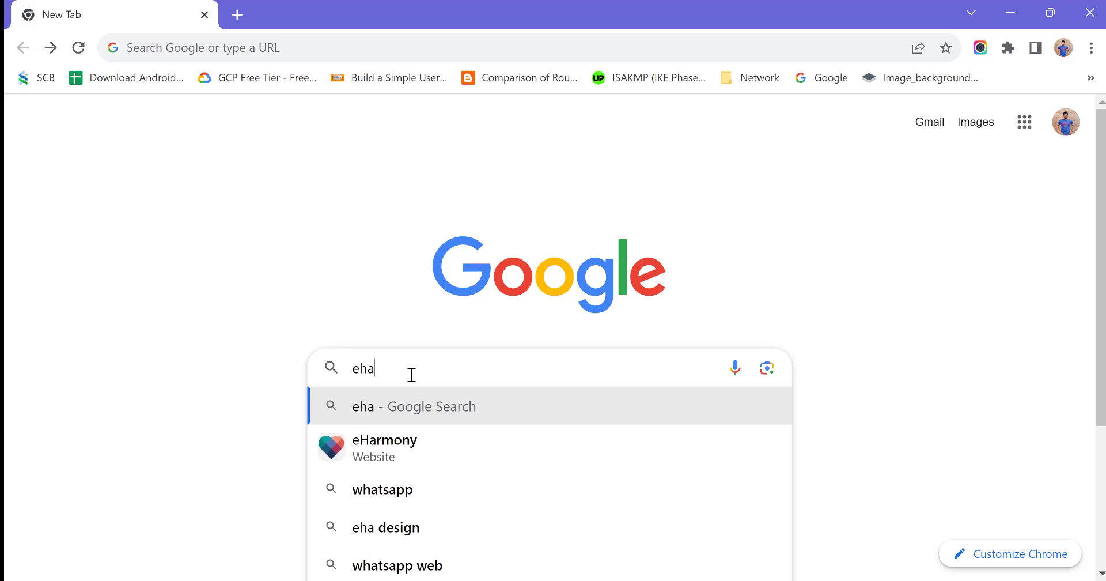
key(BackSpace)
key(BackSpace)
text(ka)
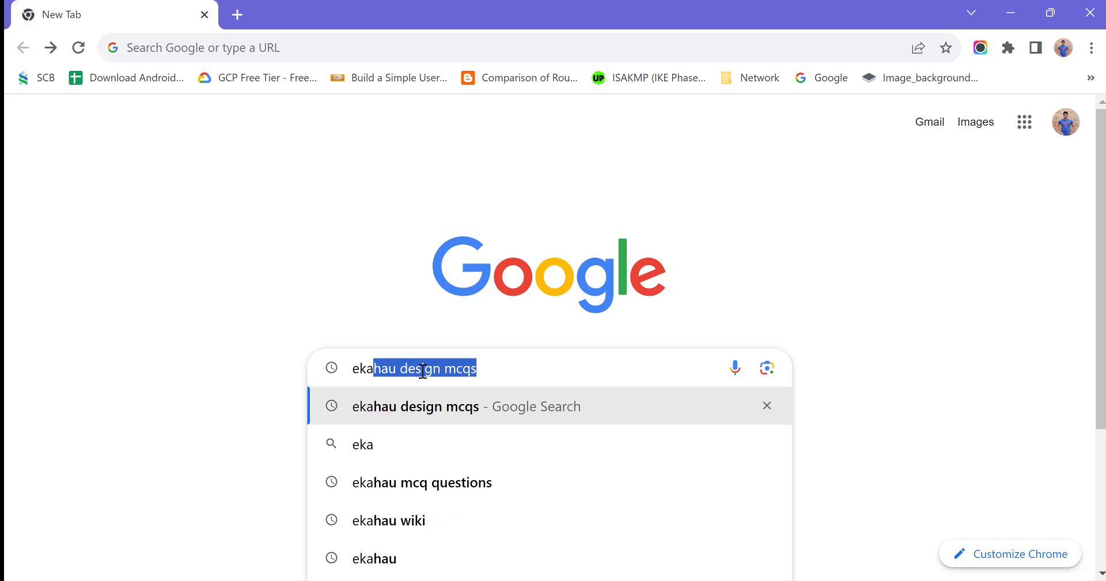
click(491, 361)
key(Return)
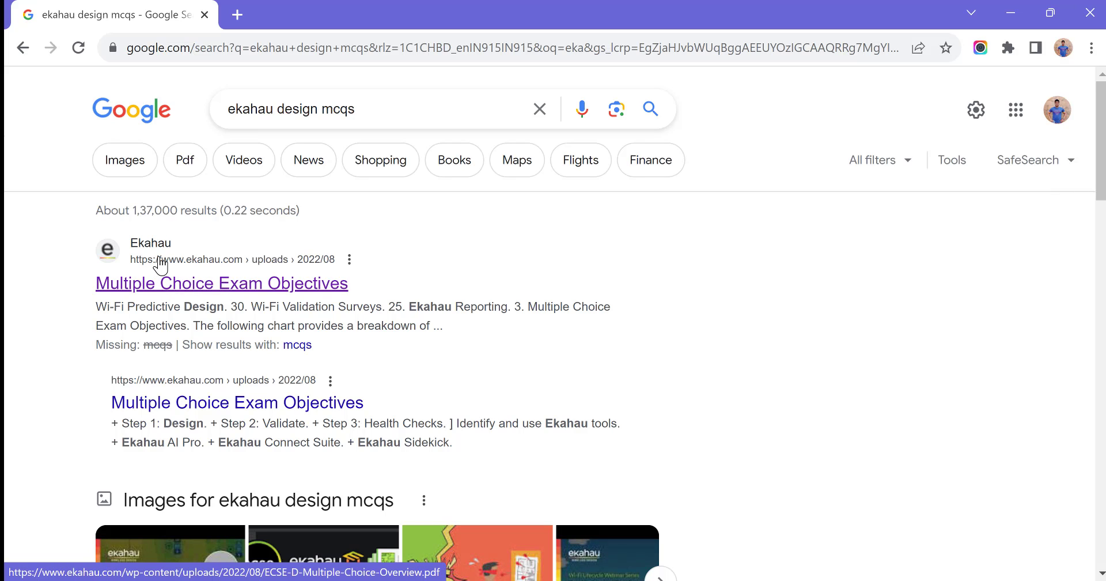
Open the Ekahau "Multiple Choice Exam Objectives" PDF from the search results and examine its knowledge domain percentages and topic lists
click(184, 290)
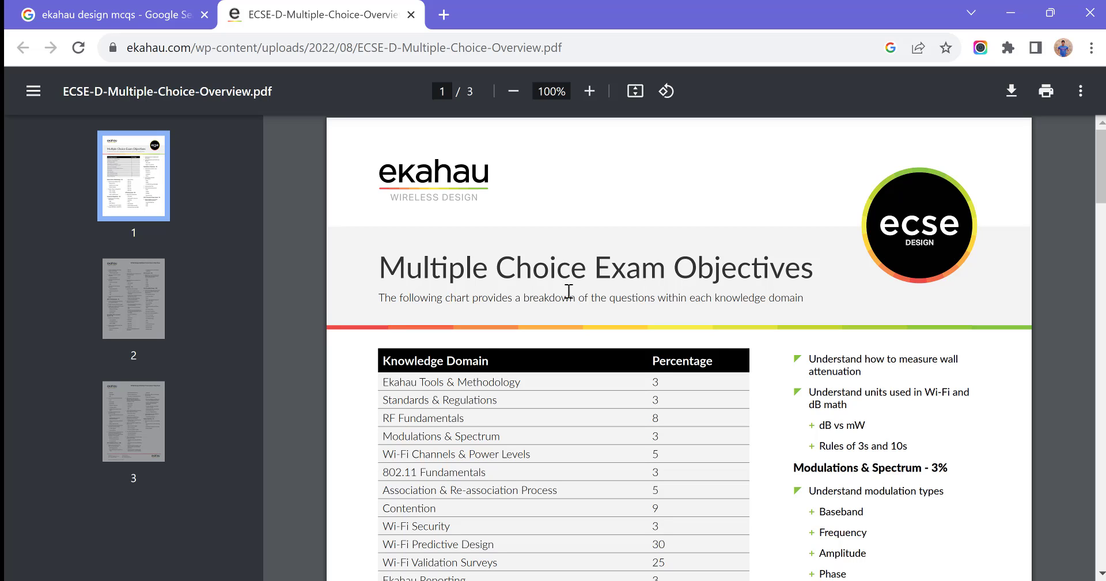
scroll(569, 291, down, 1)
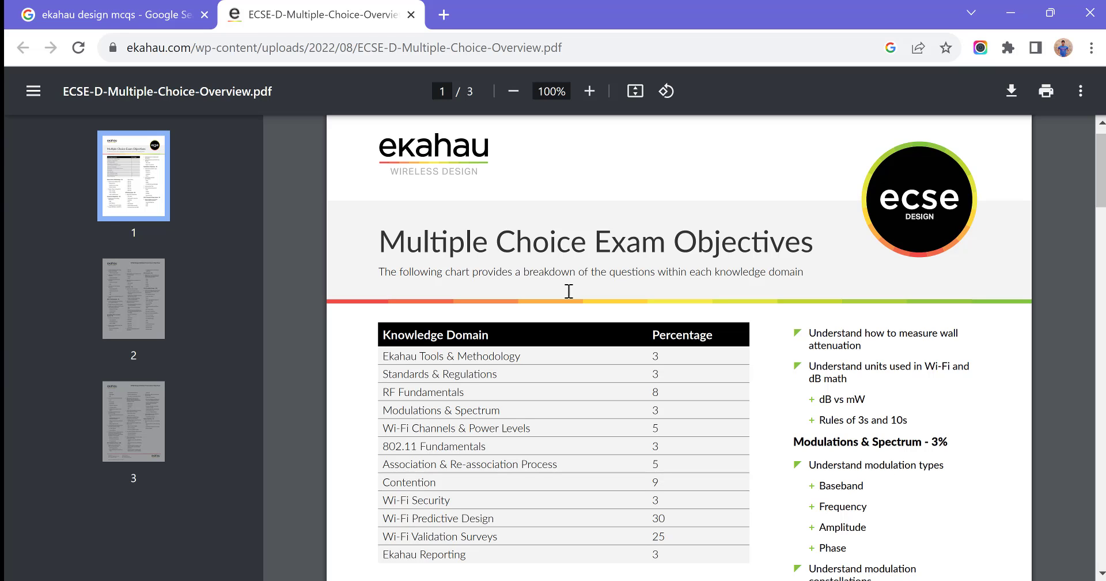
scroll(568, 291, down, 3)
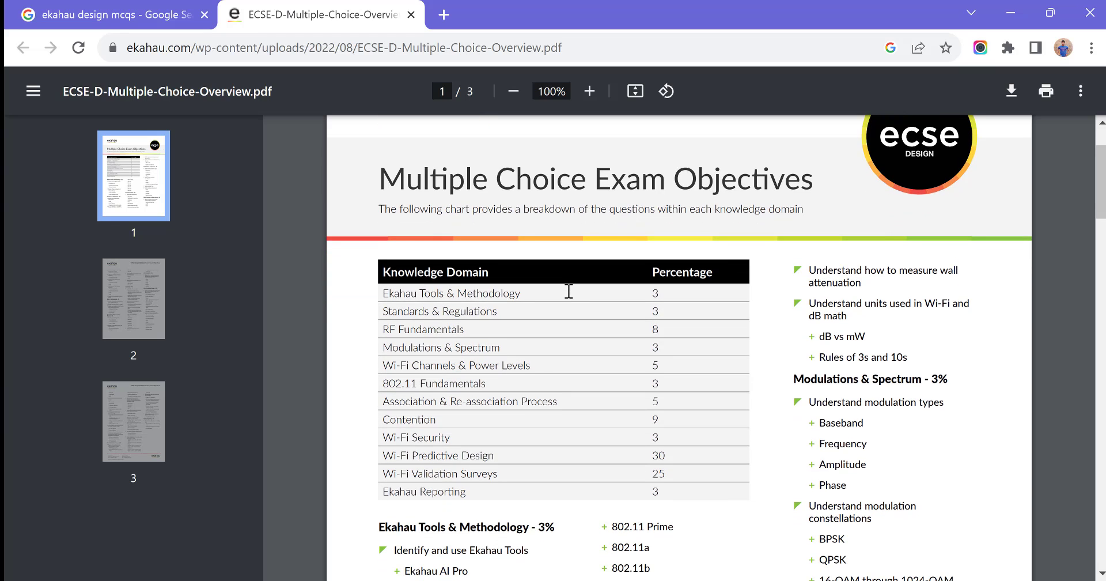
scroll(569, 290, down, 2)
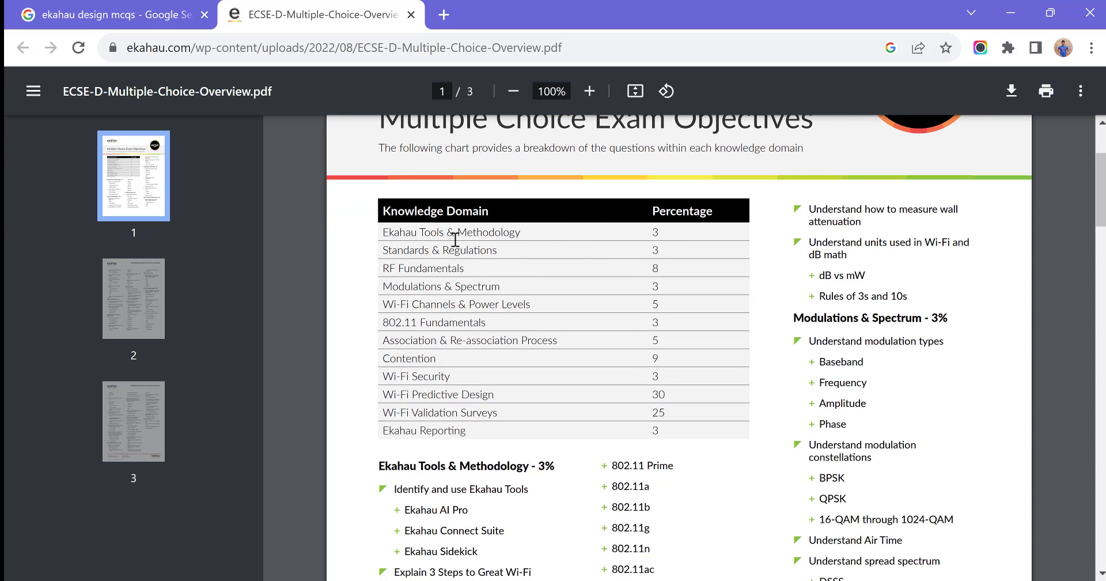
scroll(486, 233, down, 3)
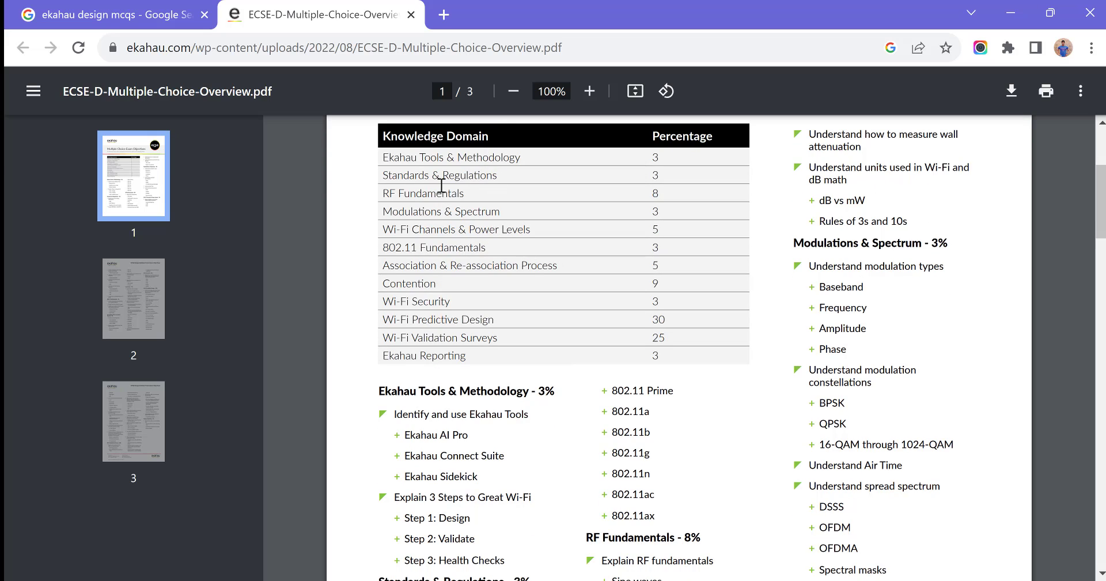
scroll(462, 405, down, 1)
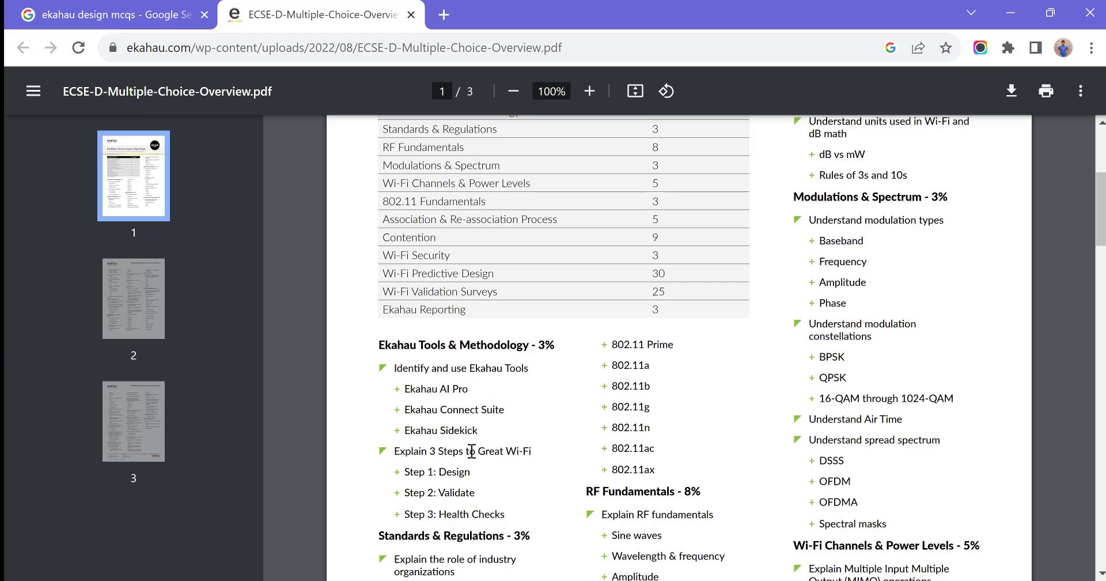
scroll(487, 476, down, 2)
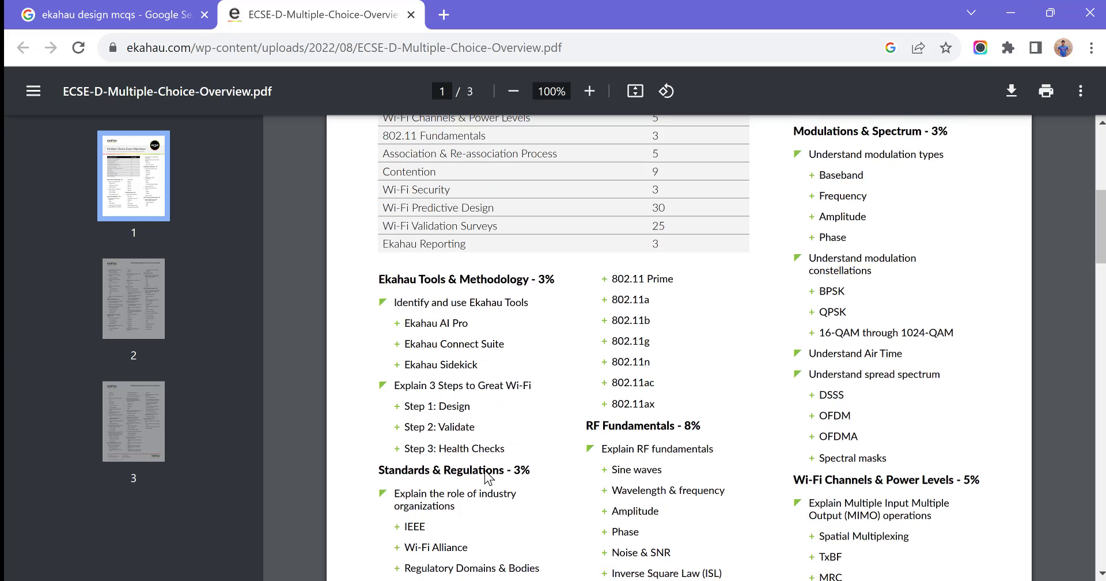